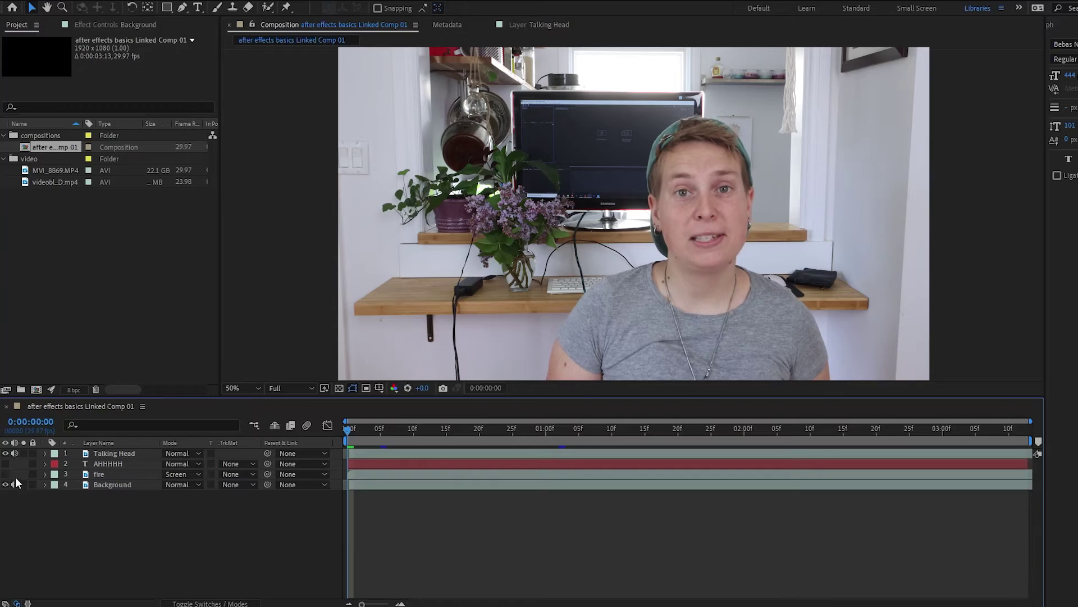
# Step: Turn on the visibility of the fire and AHHHHH layers in the linked composition
pyautogui.click(5, 475)
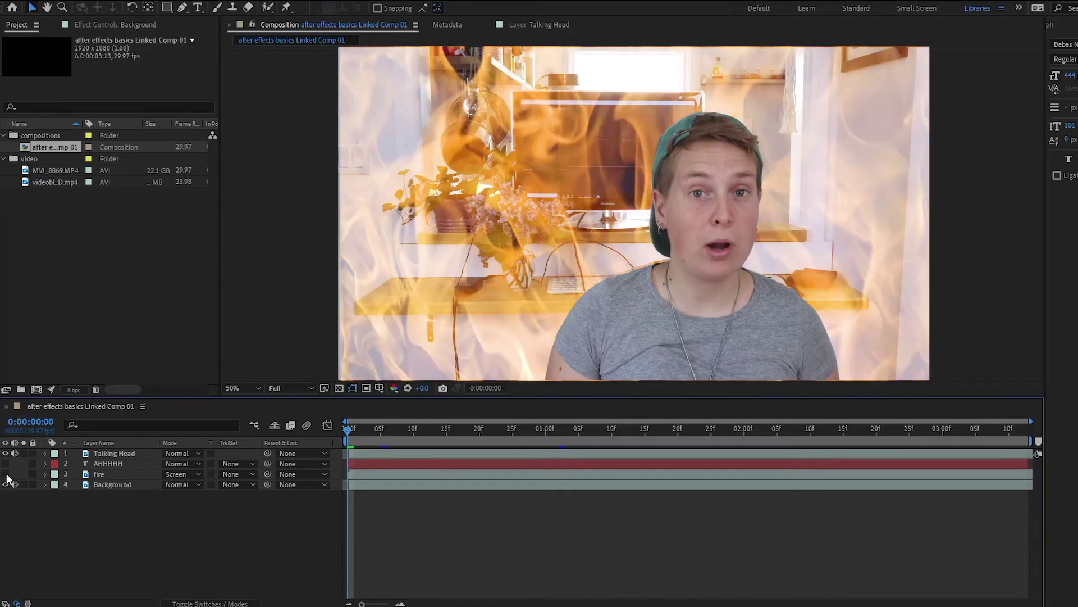
pyautogui.click(6, 463)
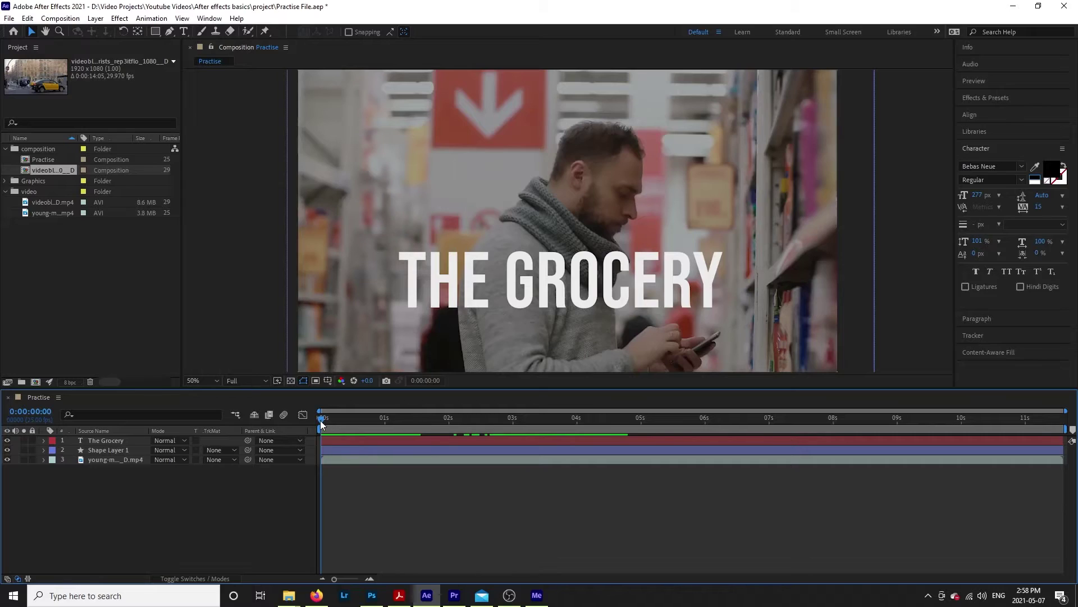
# Step: Scrub through the opening seconds of the Practise composition to preview the grocery title over the footage
pyautogui.moveTo(322, 424); pyautogui.dragTo(556, 423)
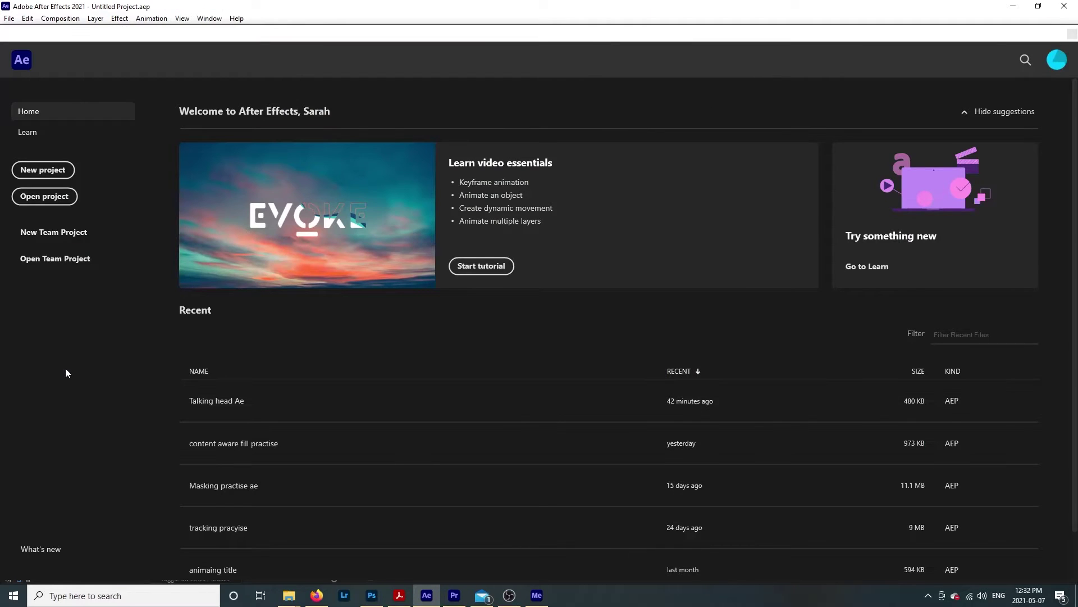
# Step: Create a new project and save it as Practise File.aep in the After effects basics project folder
pyautogui.click(60, 175)
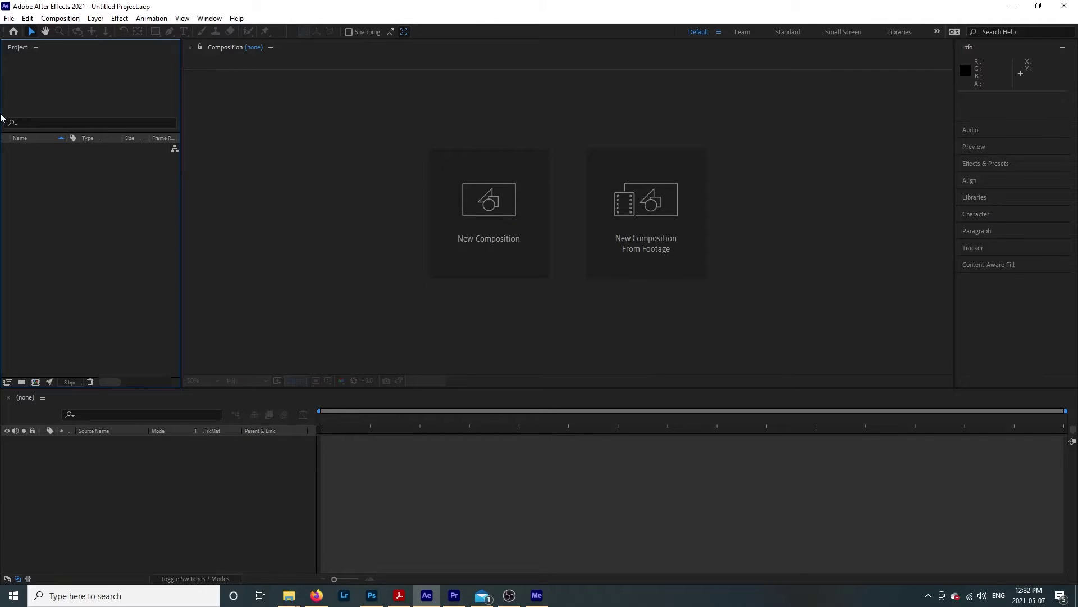
pyautogui.click(7, 19)
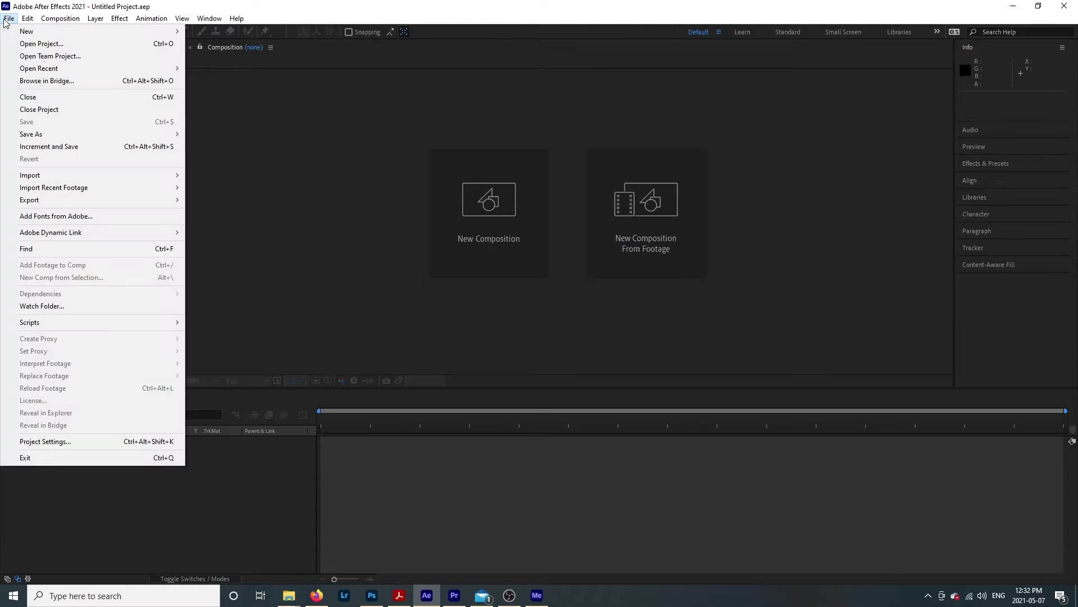
pyautogui.moveTo(49, 135)
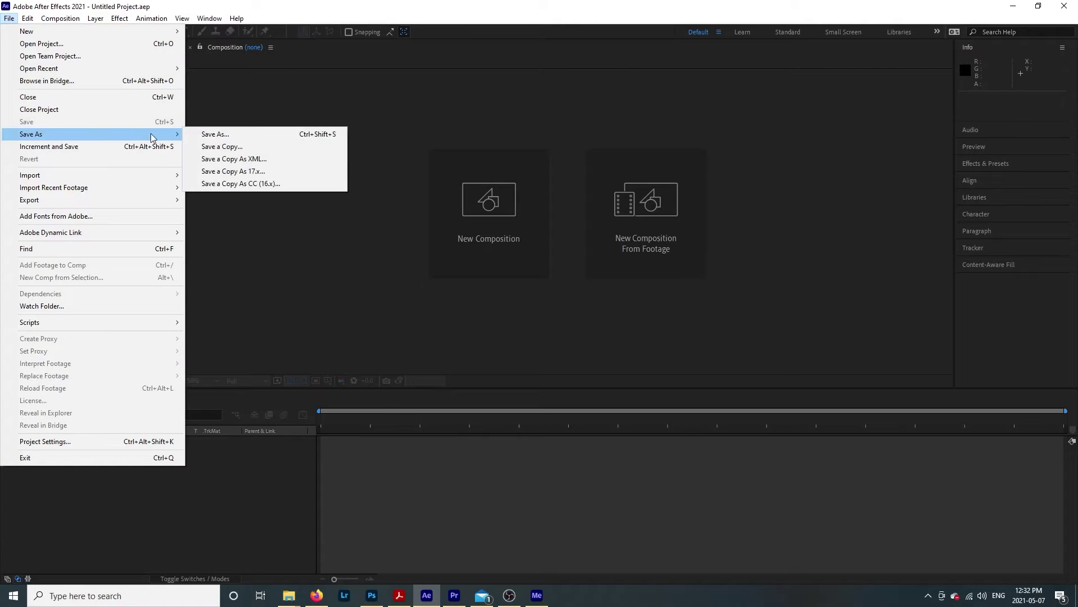
pyautogui.click(211, 135)
pyautogui.write('Practise')
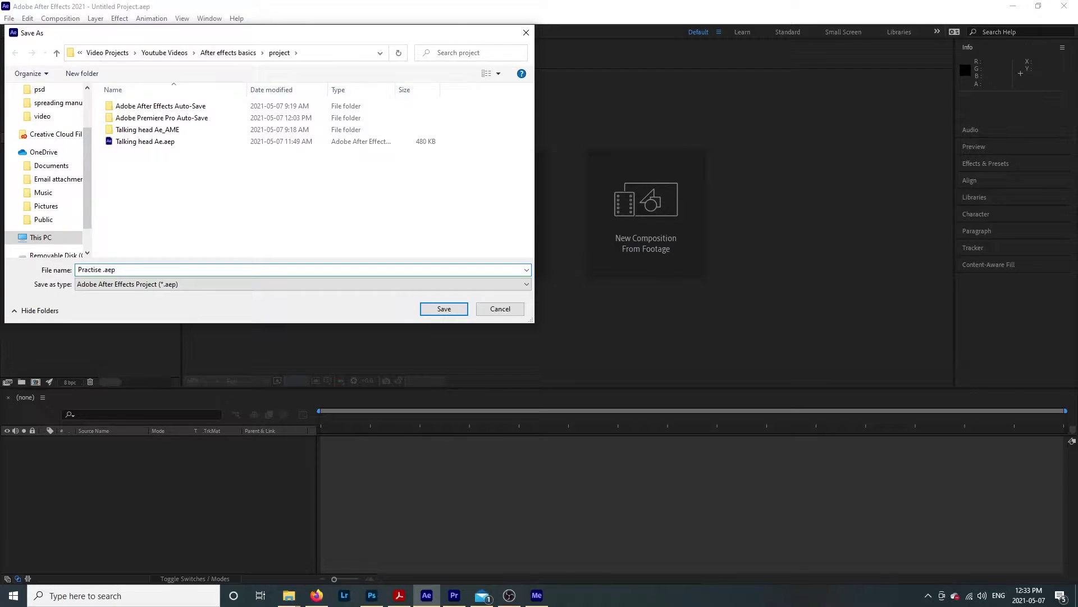
pyautogui.click(453, 309)
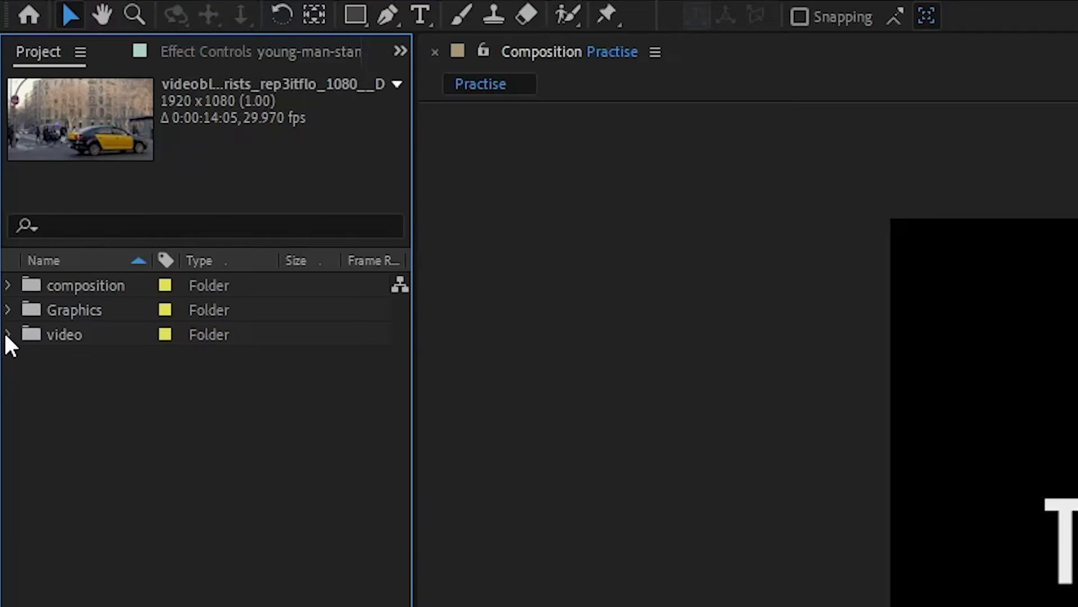
# Step: Expand the video and composition folders in the project to view how the files are organised
pyautogui.click(8, 335)
pyautogui.click(9, 286)
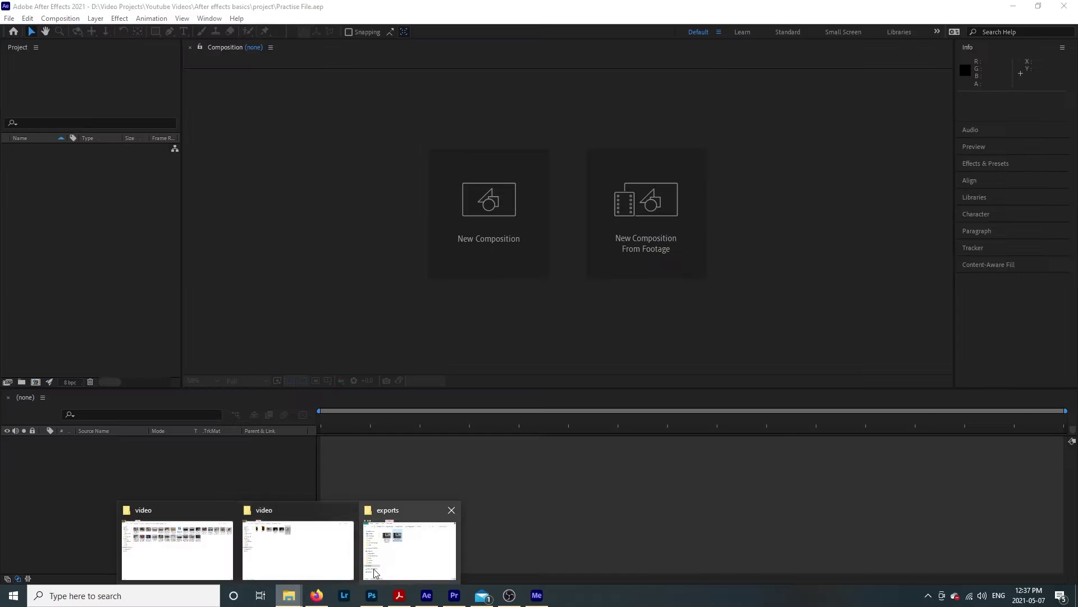
# Step: Add the young-man supermarket clip to the project straight from its File Explorer video folder, and delete it from the project
pyautogui.click(329, 559)
pyautogui.moveTo(426, 88); pyautogui.dragTo(60, 231)
pyautogui.press('Delete')
# Step: Import the young-man-standing-in-front-of-supermarket-shelves clip from the video folder as footage
pyautogui.click(10, 22)
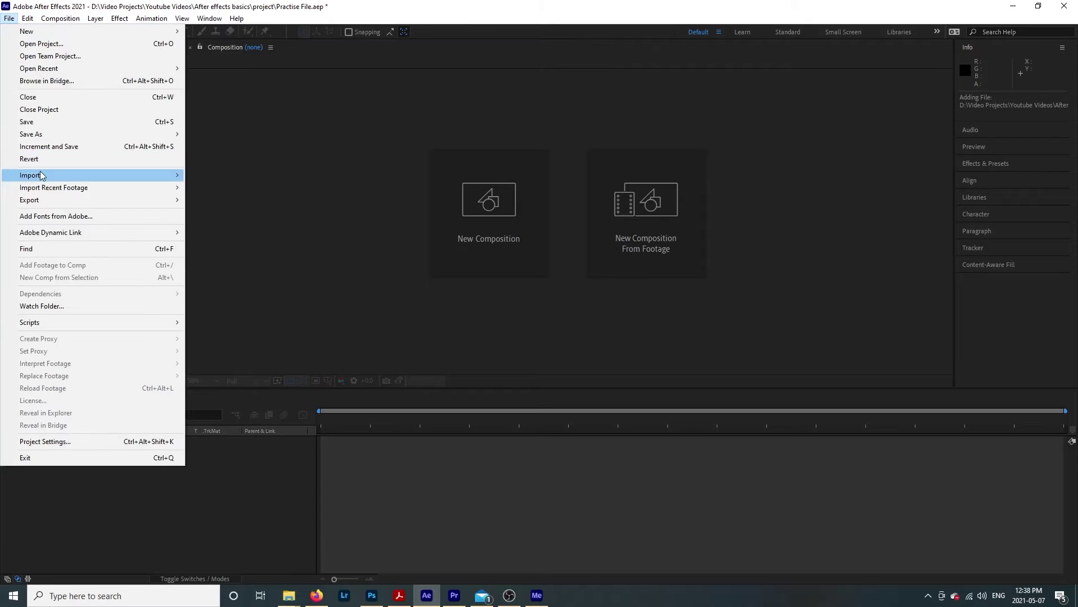
pyautogui.moveTo(42, 175)
pyautogui.click(204, 175)
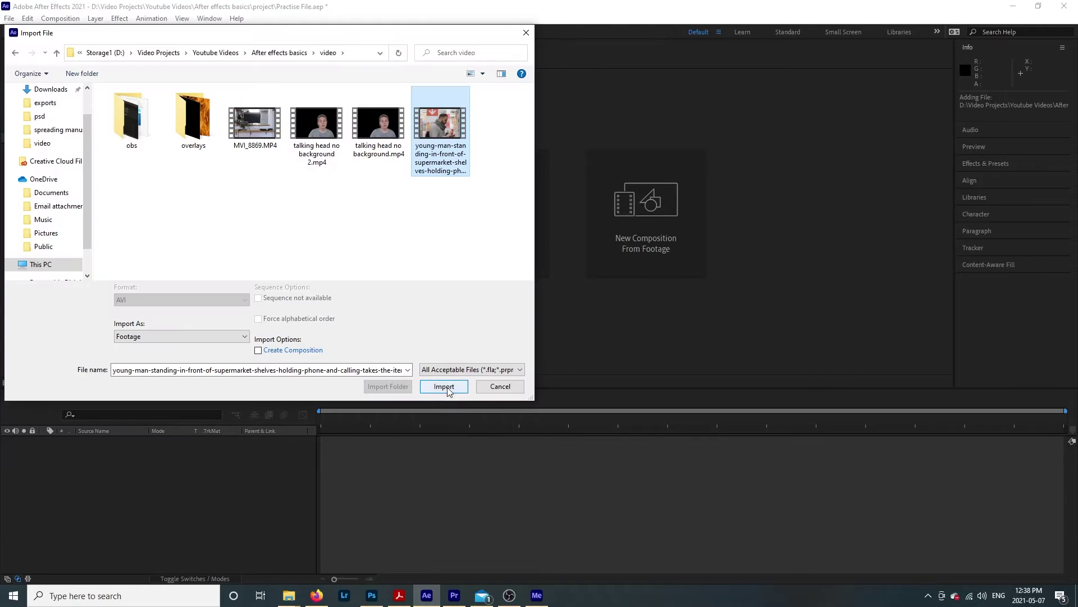
pyautogui.click(448, 384)
# Step: Create a project folder named video and move the young-man clip into it
pyautogui.rightClick(60, 189)
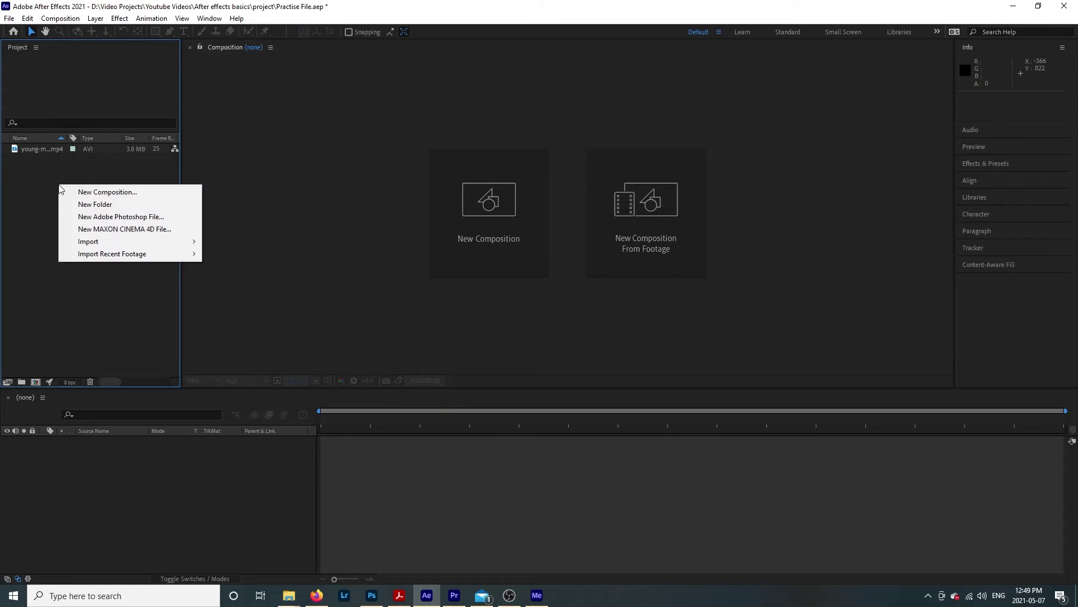
pyautogui.click(90, 204)
pyautogui.write('vi')
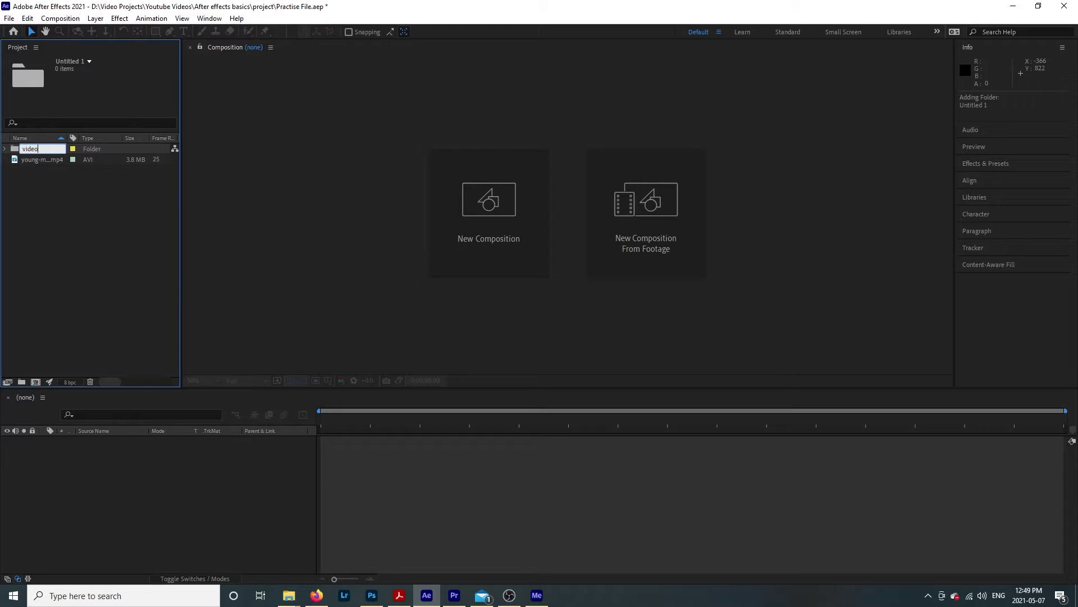
pyautogui.write('deo')
pyautogui.moveTo(48, 163); pyautogui.dragTo(33, 150)
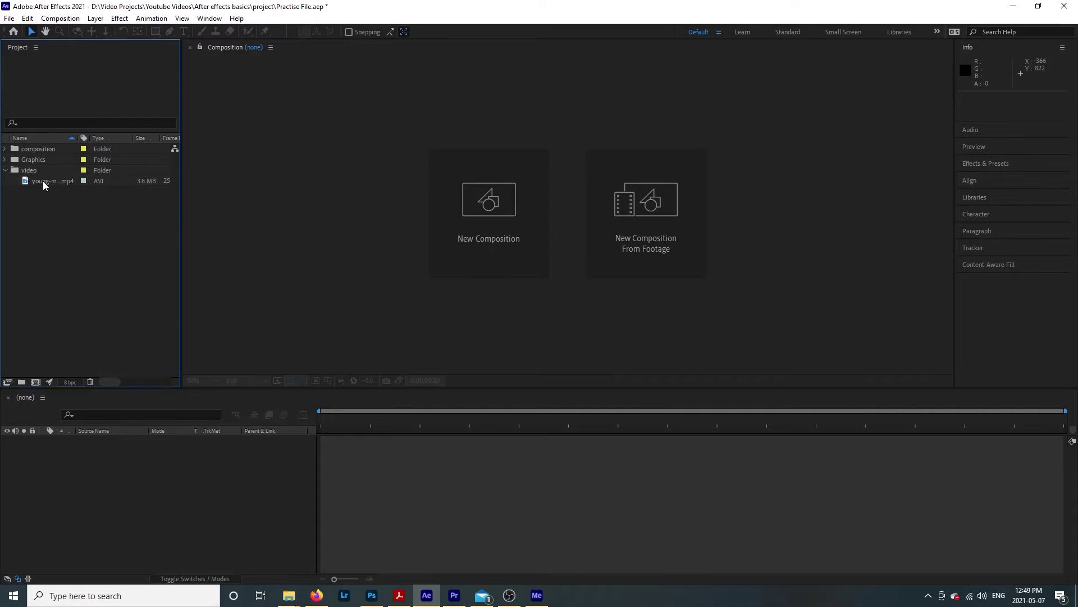
# Step: Create a new composition from the young-man clip in the video folder
pyautogui.click(44, 183)
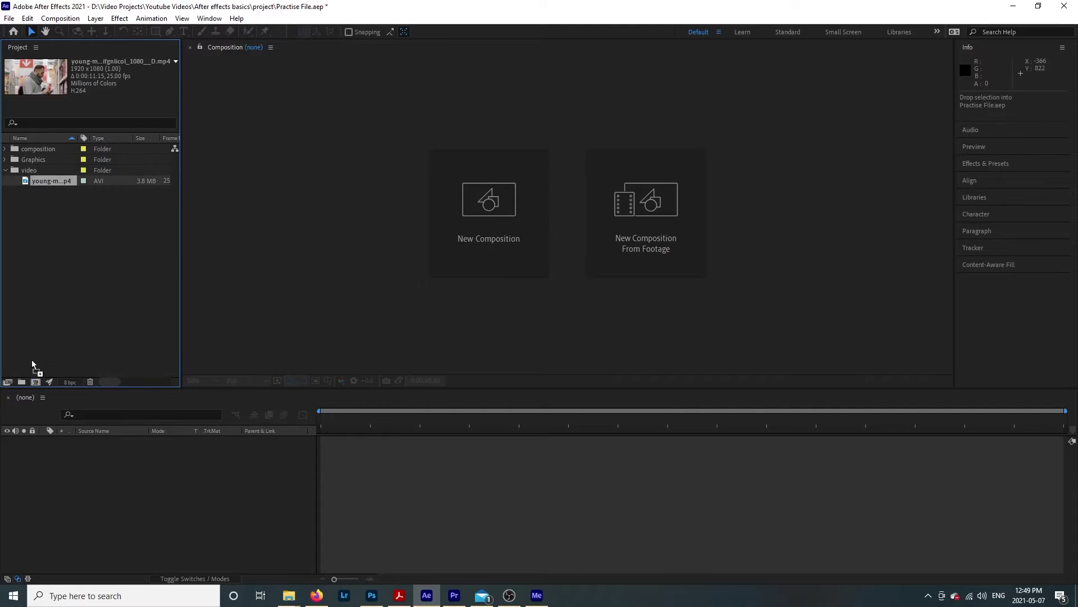
pyautogui.click(36, 381)
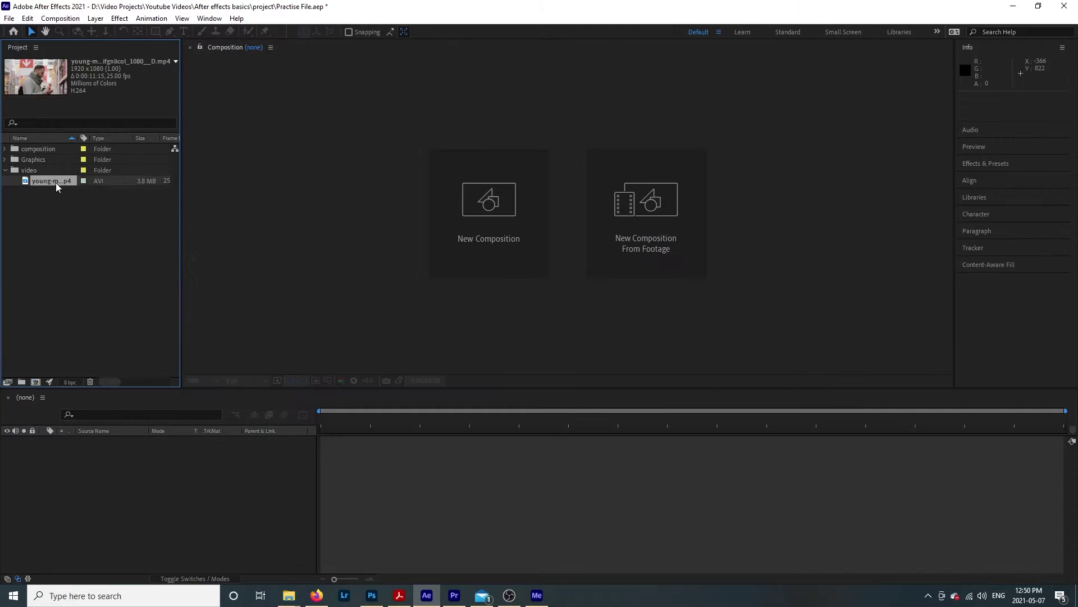
pyautogui.rightClick(55, 182)
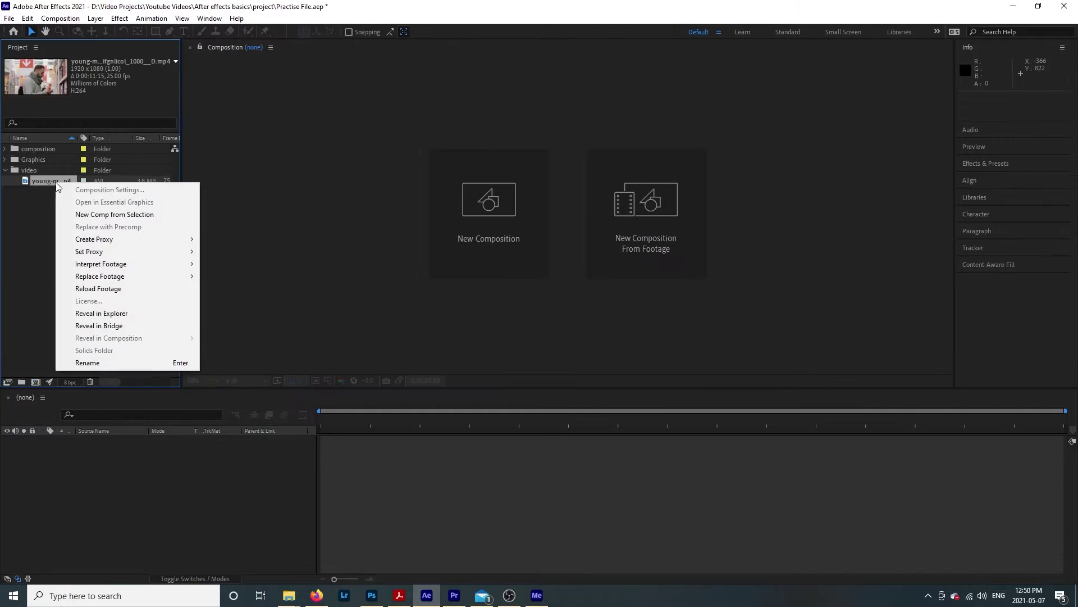
pyautogui.click(119, 218)
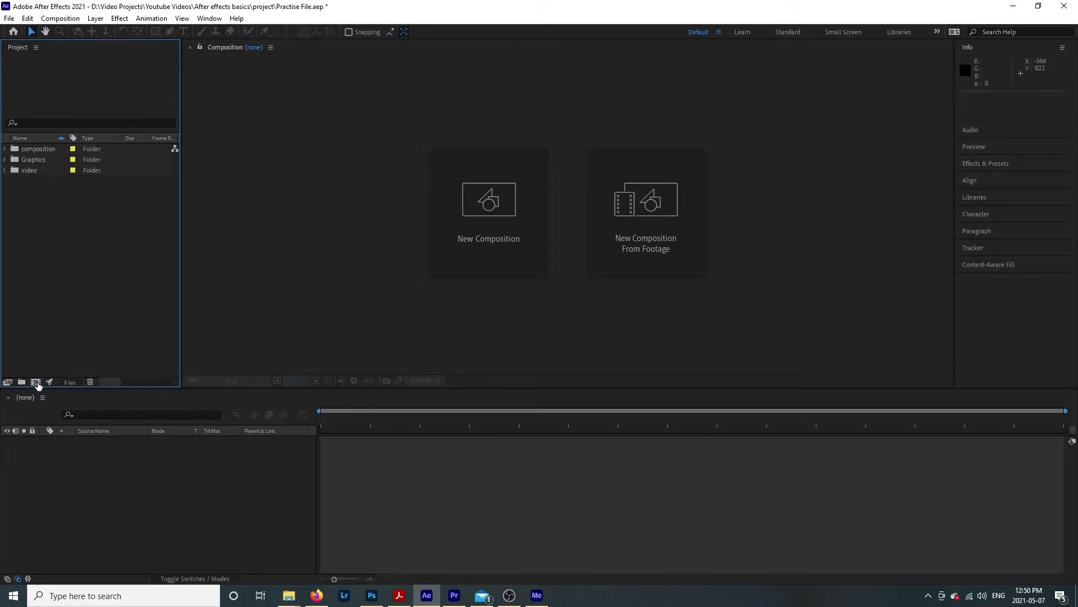
# Step: Open the settings for a new composition that is not based on any footage
pyautogui.click(36, 381)
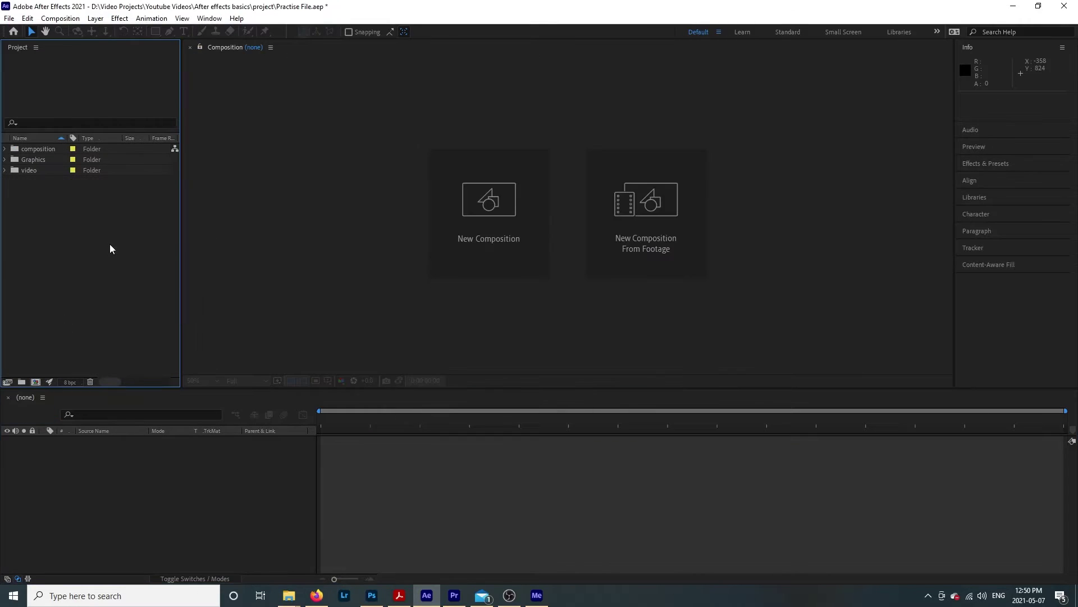
pyautogui.rightClick(110, 246)
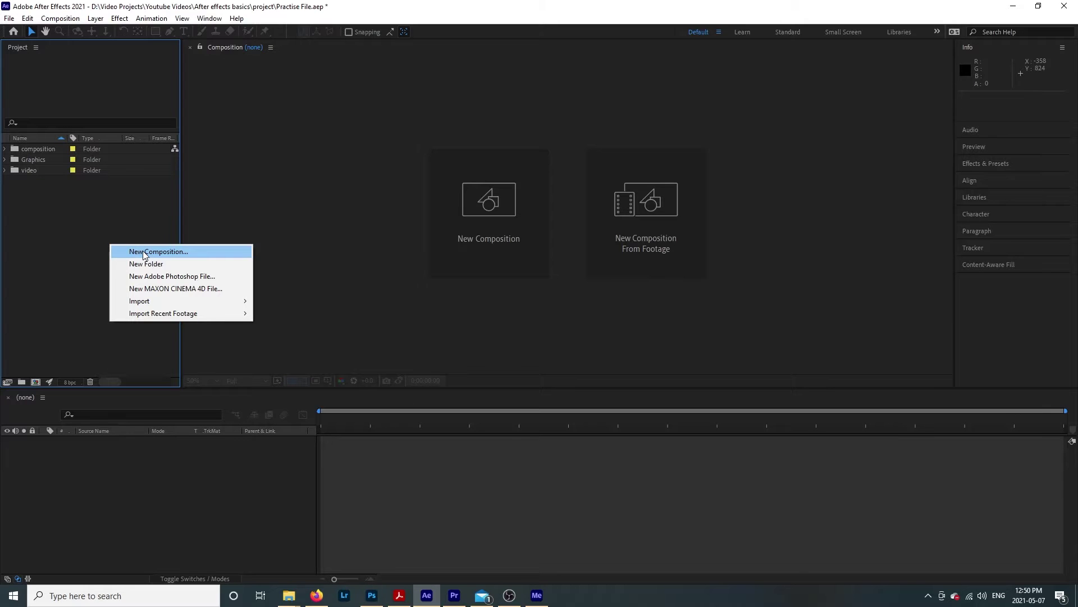
pyautogui.click(145, 254)
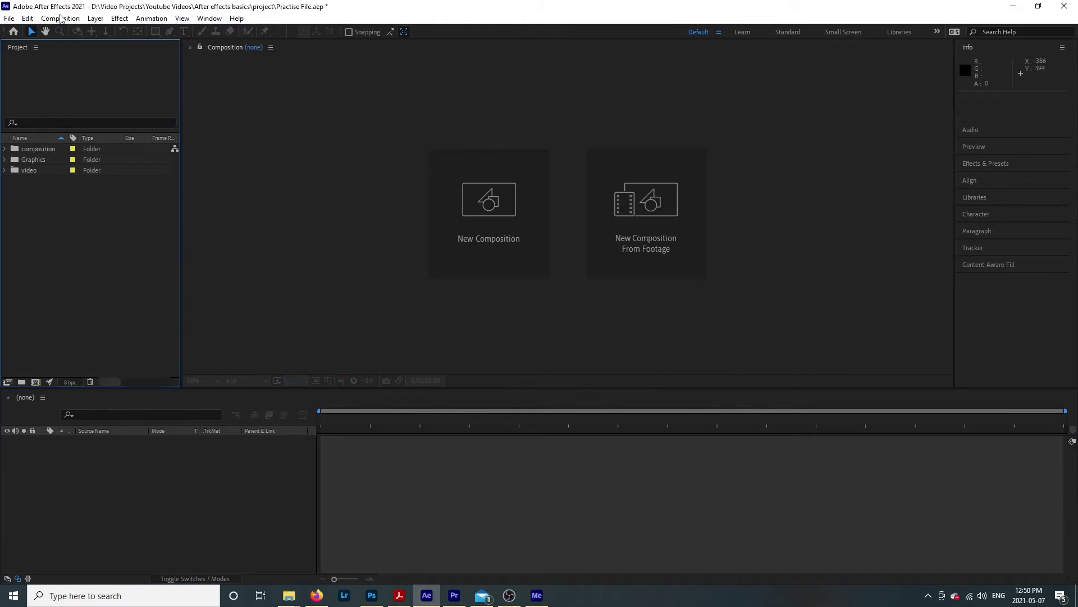
# Step: Create a new composition named Practise with the HDTV 1080 24 preset at 1920 x 1080 px and 24 frames per second
pyautogui.click(60, 18)
pyautogui.click(67, 35)
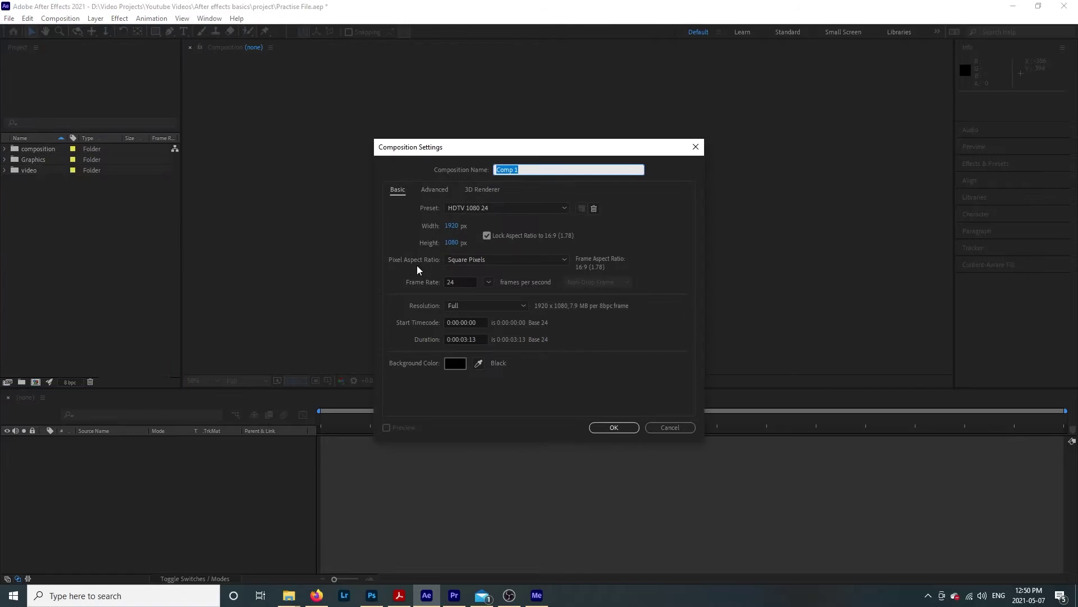
pyautogui.press('BackSpace')
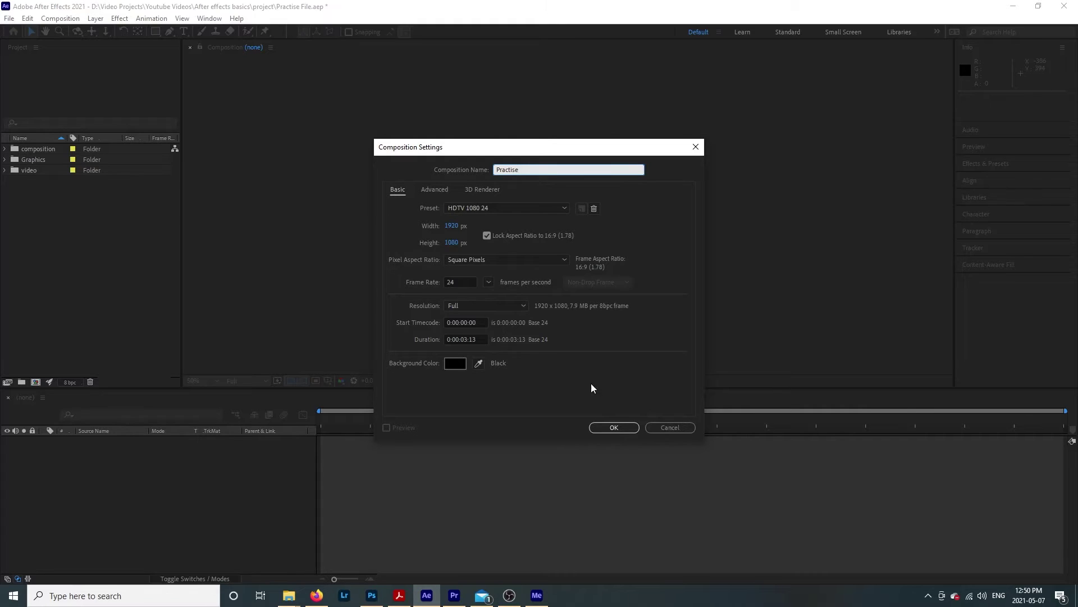
pyautogui.click(620, 429)
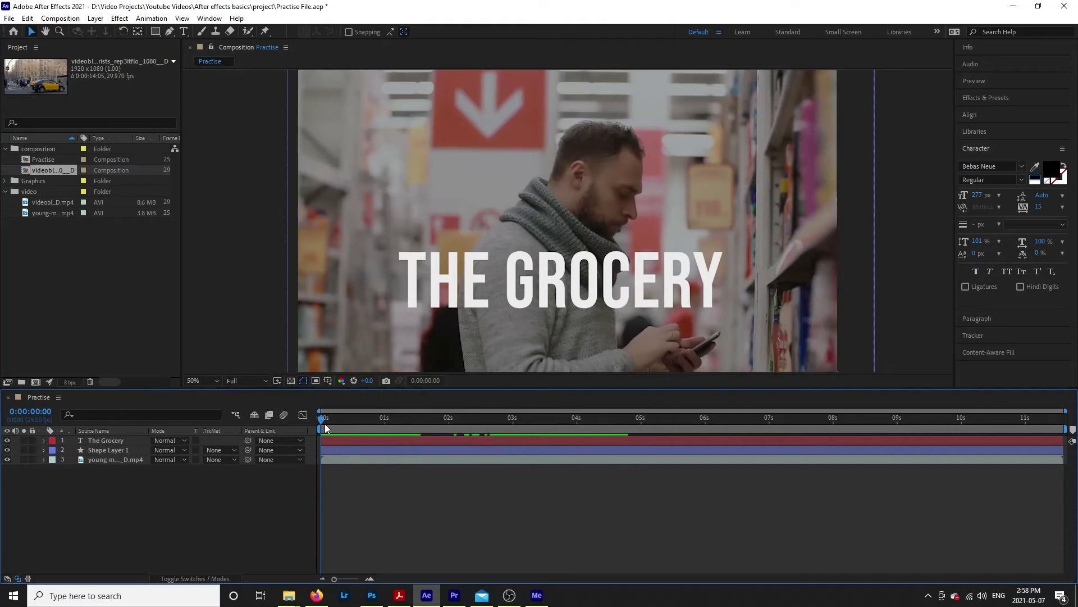
# Step: Scrub the Practise timeline, and toggle the visibility of The Grocery and Shape Layer 1 layers off and on
pyautogui.moveTo(322, 424); pyautogui.dragTo(534, 424)
pyautogui.click(8, 441)
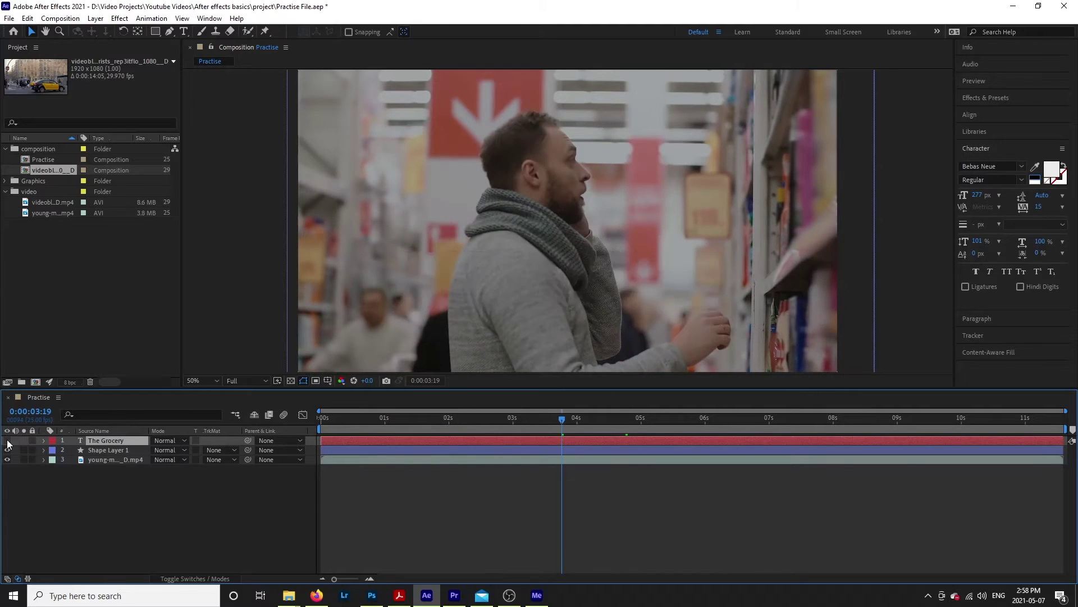
pyautogui.click(7, 441)
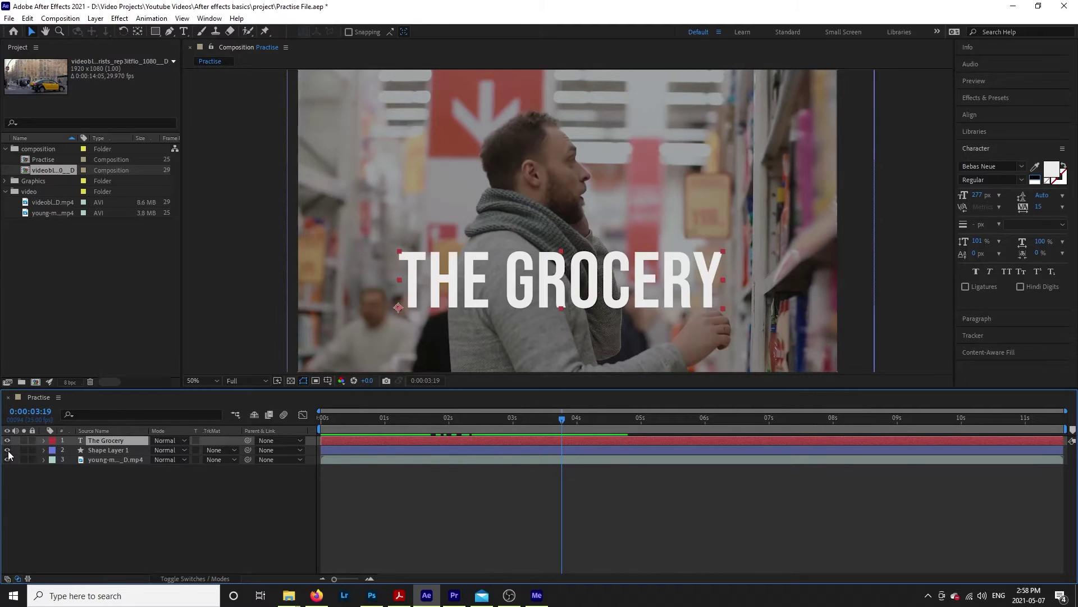
pyautogui.click(8, 451)
pyautogui.click(8, 451)
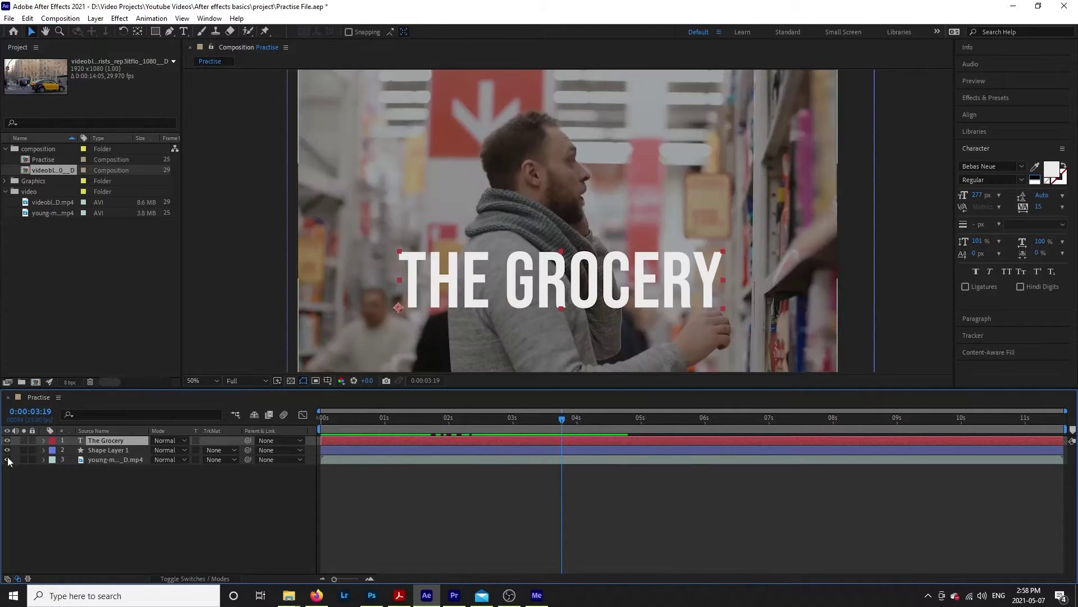
# Step: Open the videoblocks street composition, compare its timeline with the Practise timeline, and close the videoblocks timeline
pyautogui.doubleClick(49, 170)
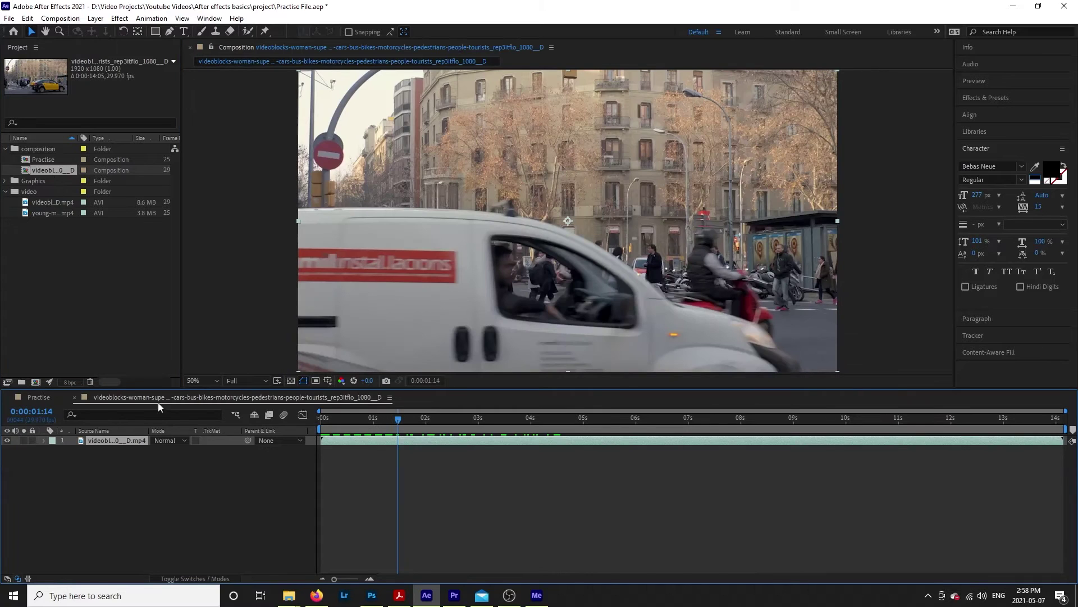
pyautogui.click(48, 397)
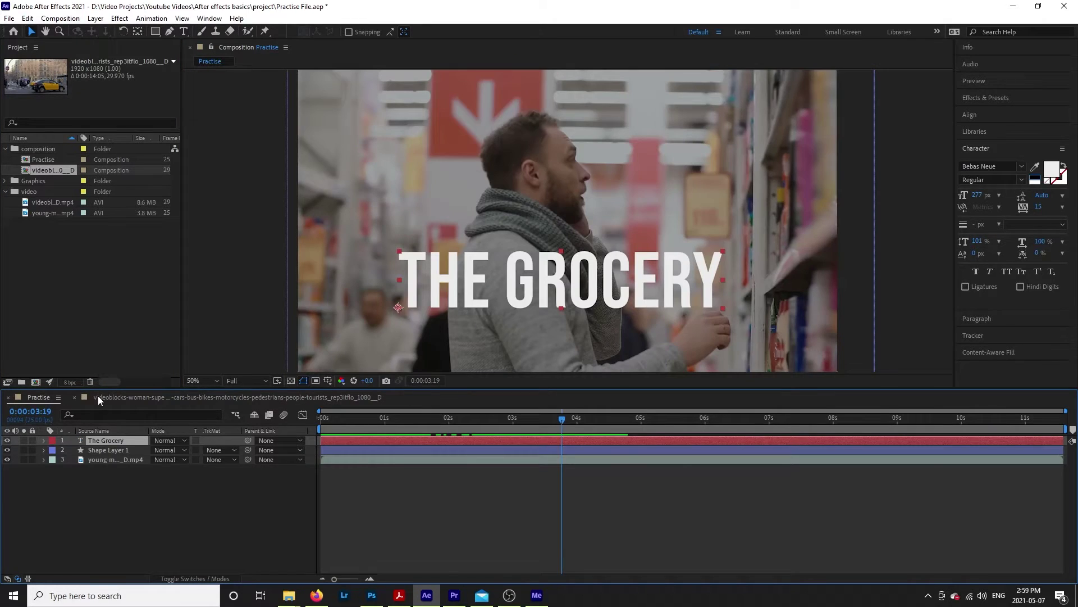
pyautogui.click(118, 397)
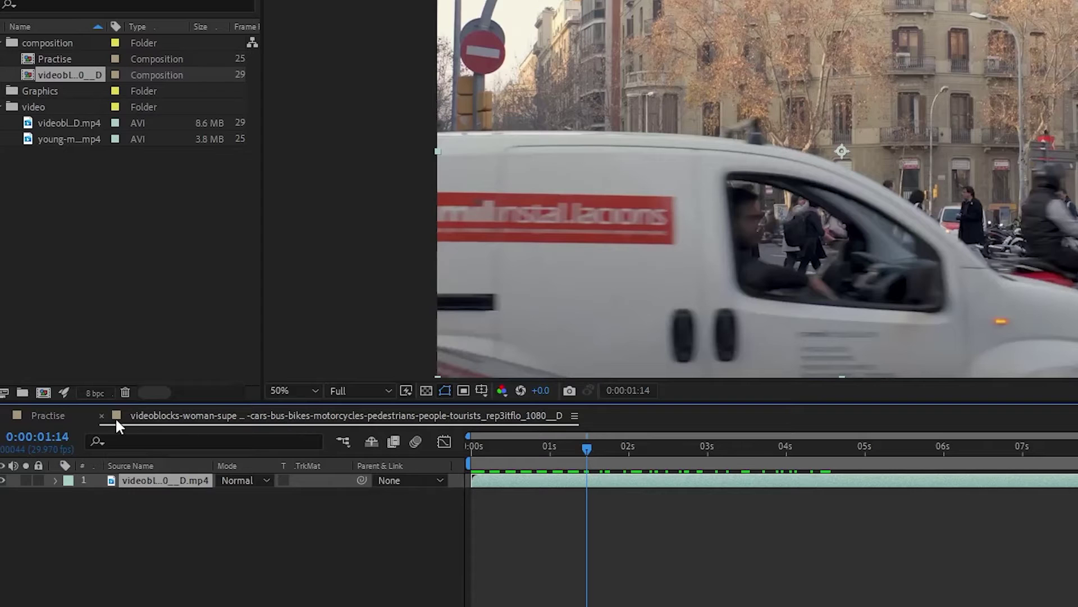
pyautogui.click(61, 416)
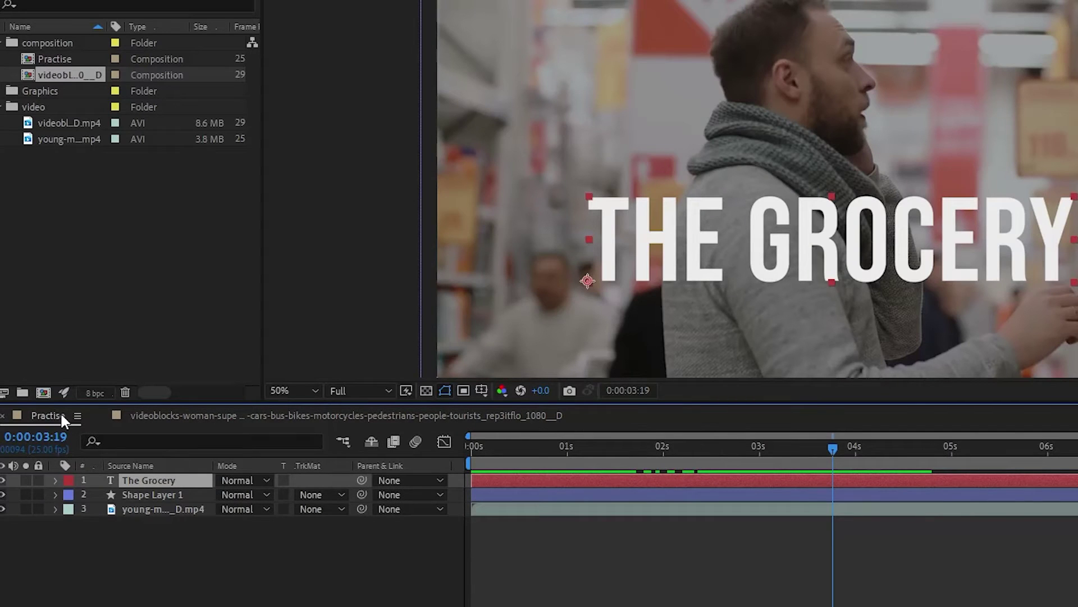
pyautogui.click(168, 417)
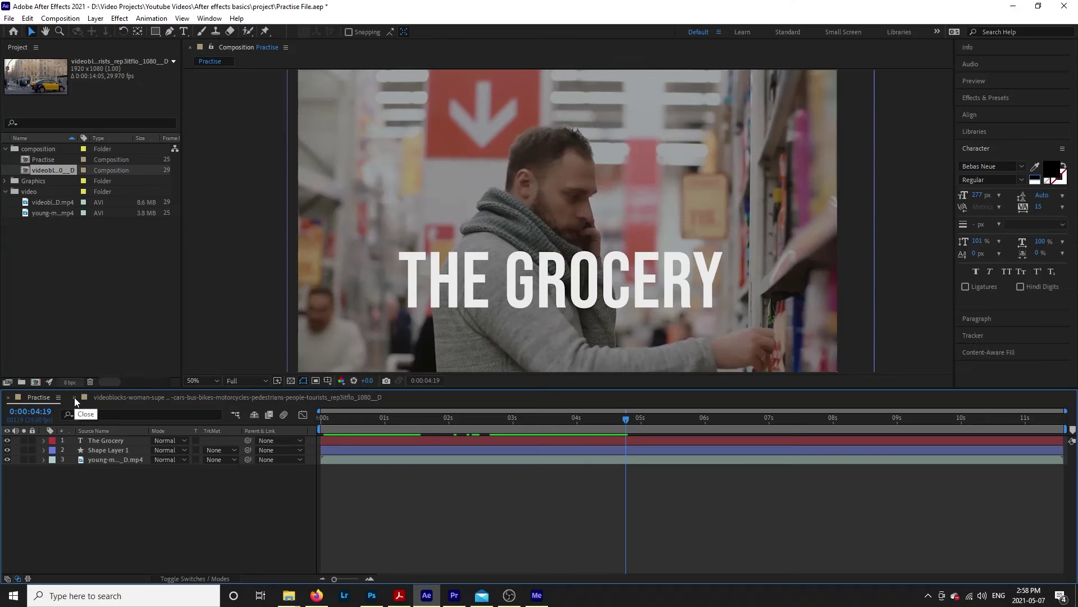
pyautogui.click(74, 397)
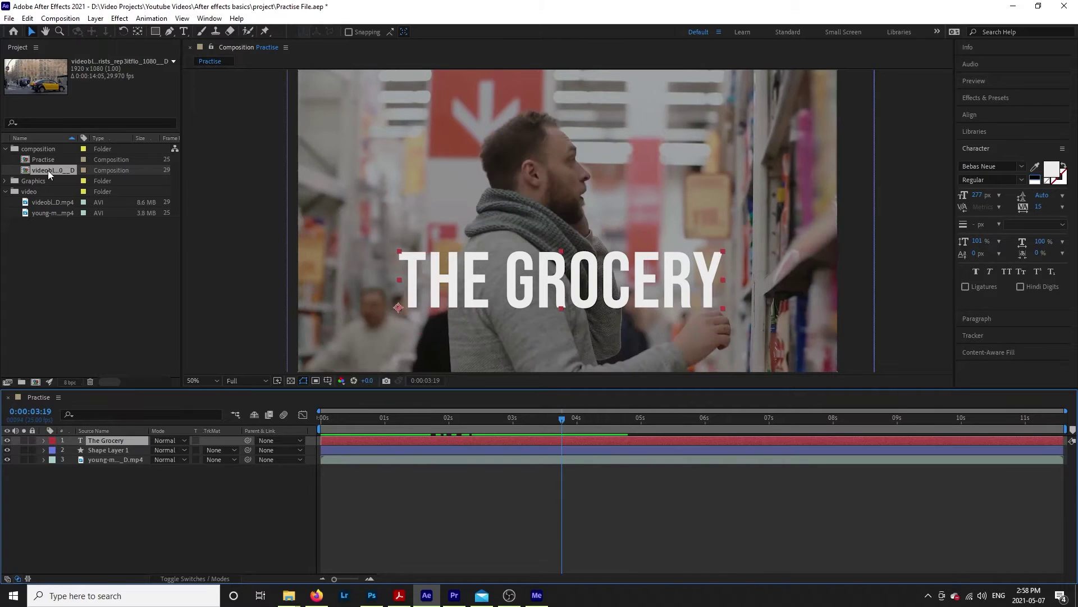
# Step: Reopen the videoblocks street composition from the project and scrub its timeline to about 0:00:04:15
pyautogui.doubleClick(49, 170)
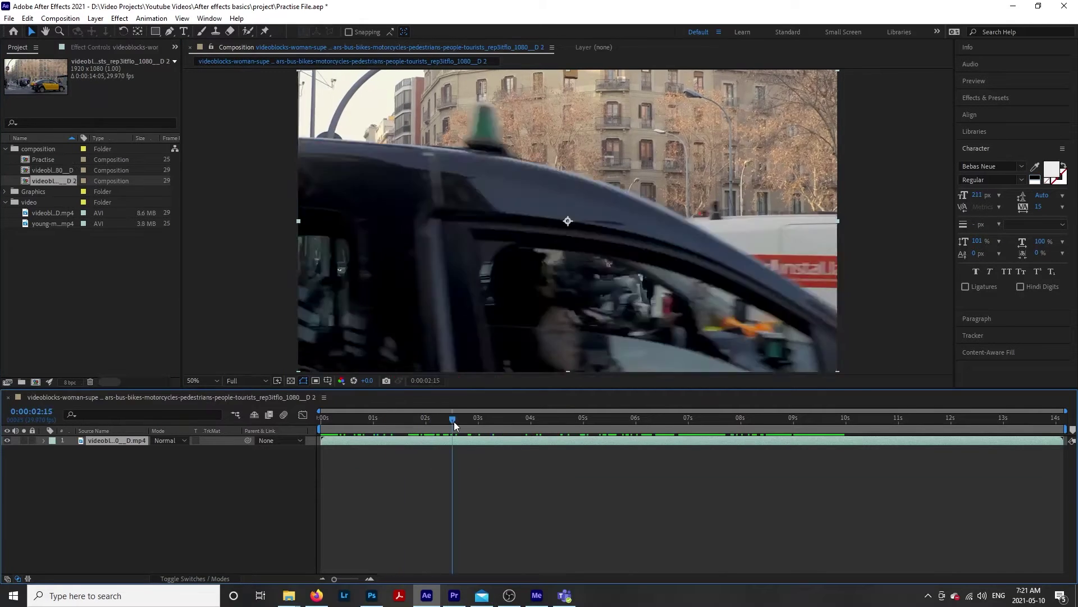
pyautogui.moveTo(337, 453); pyautogui.dragTo(563, 452)
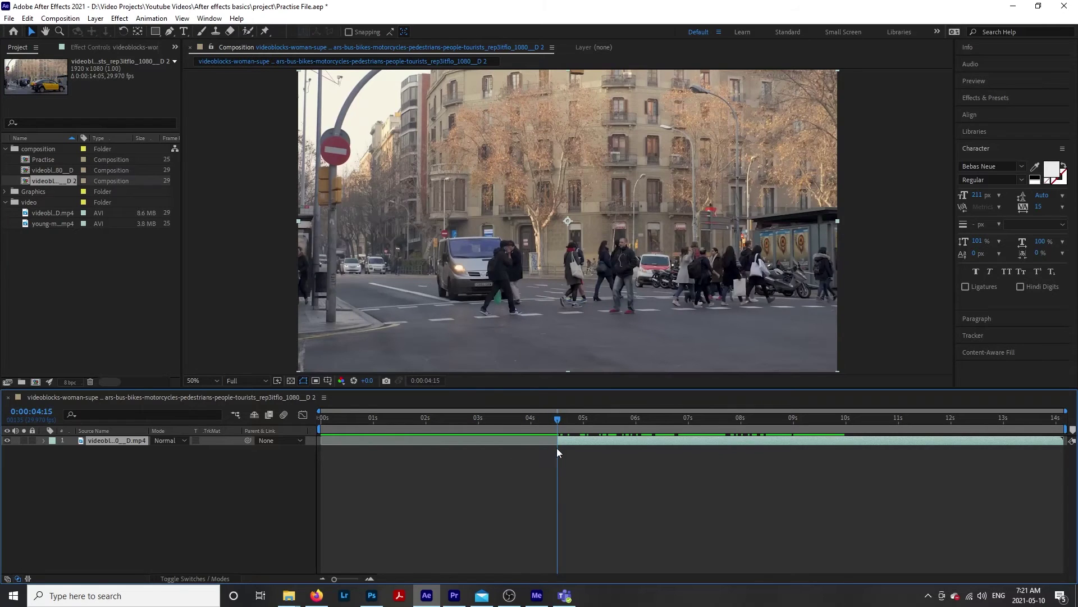
# Step: Trim the end of the street video layer to about 9.8 seconds and preview the composition
pyautogui.press('space')
pyautogui.moveTo(1063, 440); pyautogui.dragTo(834, 441)
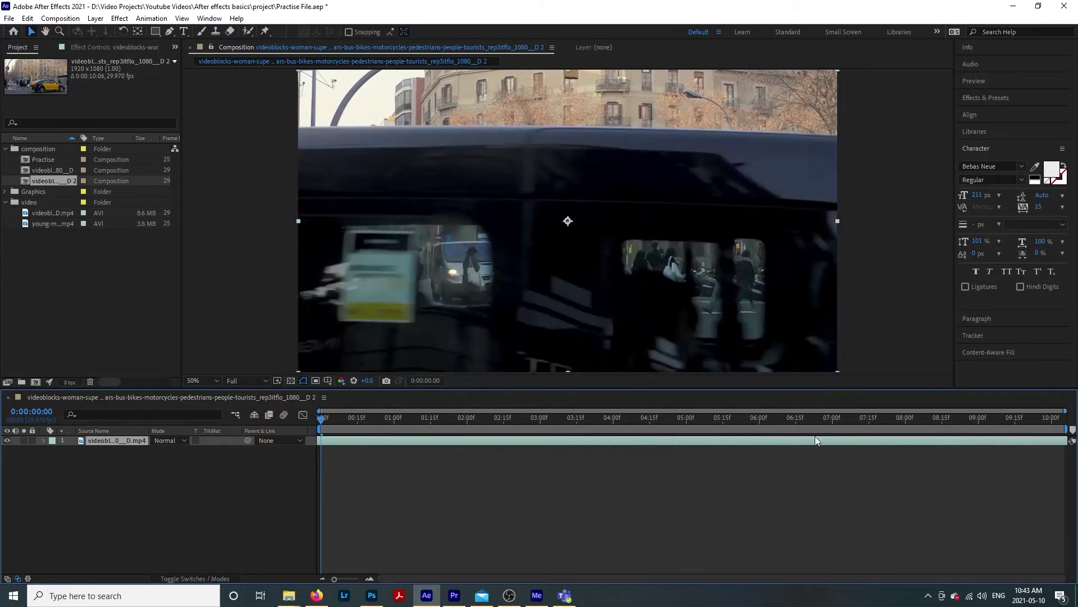
pyautogui.moveTo(815, 435); pyautogui.dragTo(588, 430)
pyautogui.press('space')
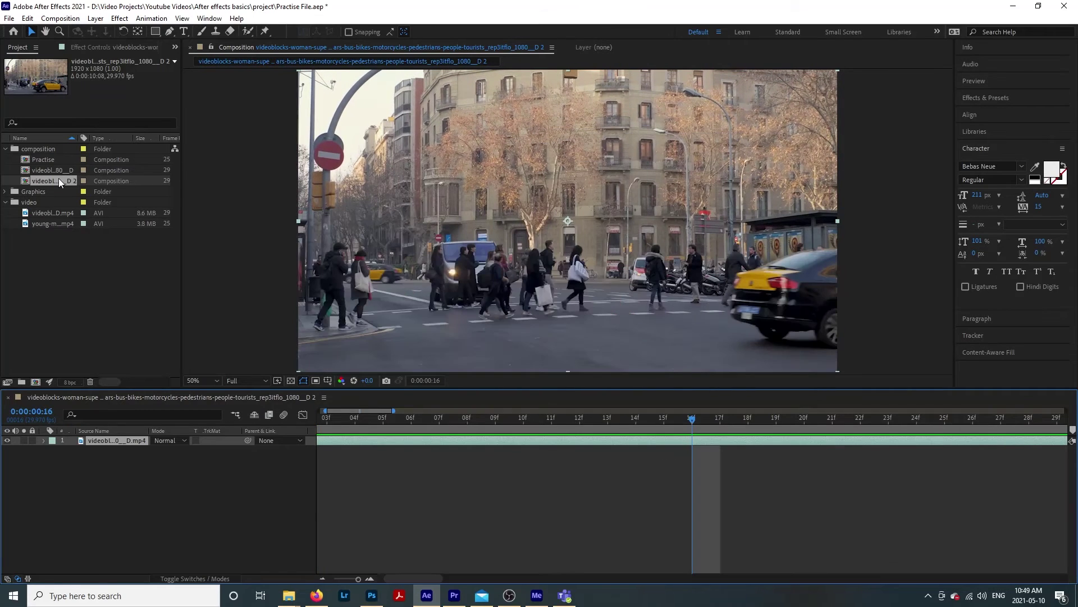
# Step: Set the street composition's duration to 0:00:15:06 in its composition settings
pyautogui.rightClick(59, 181)
pyautogui.click(82, 184)
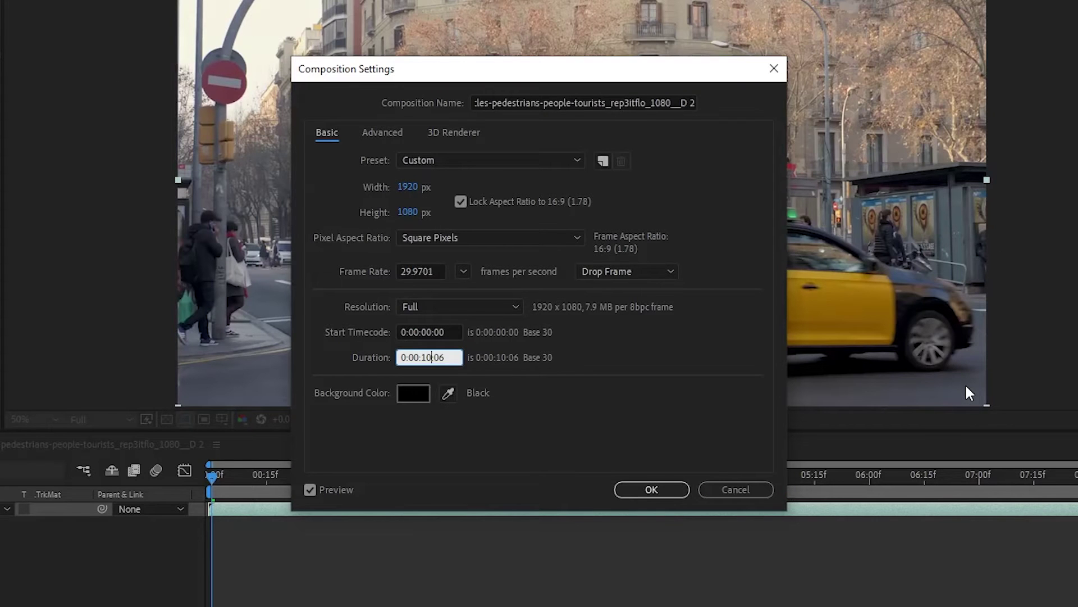
pyautogui.press('BackSpace')
pyautogui.write('5')
pyautogui.click(660, 489)
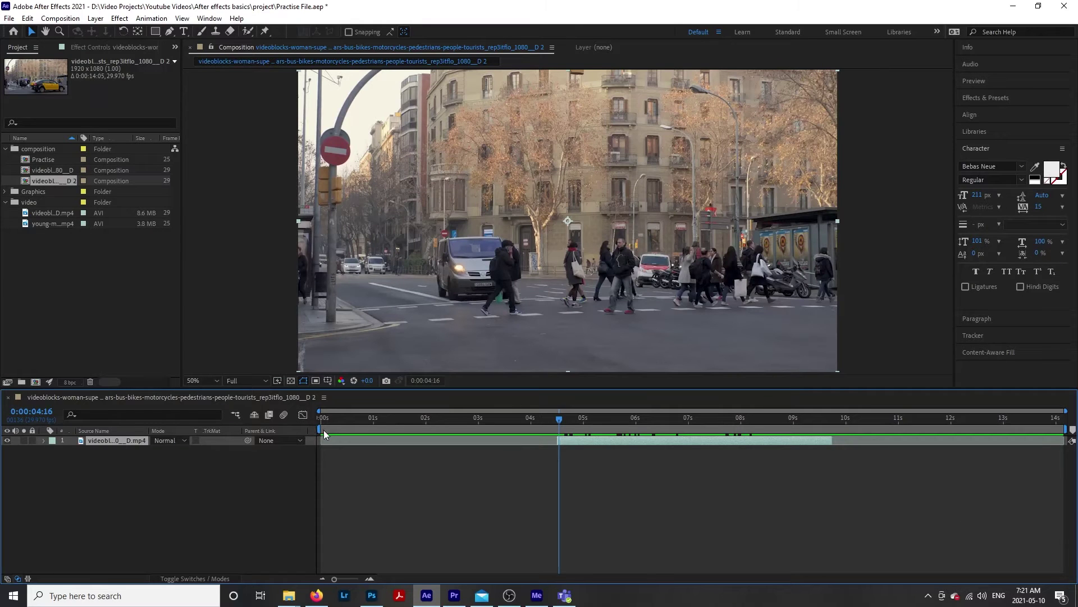
# Step: Fit the work area to the trimmed street clip, from about 4.5 to 9.8 seconds, and trim the composition to it
pyautogui.moveTo(324, 430); pyautogui.dragTo(553, 466)
pyautogui.moveTo(1064, 428); pyautogui.dragTo(834, 428)
pyautogui.click(61, 18)
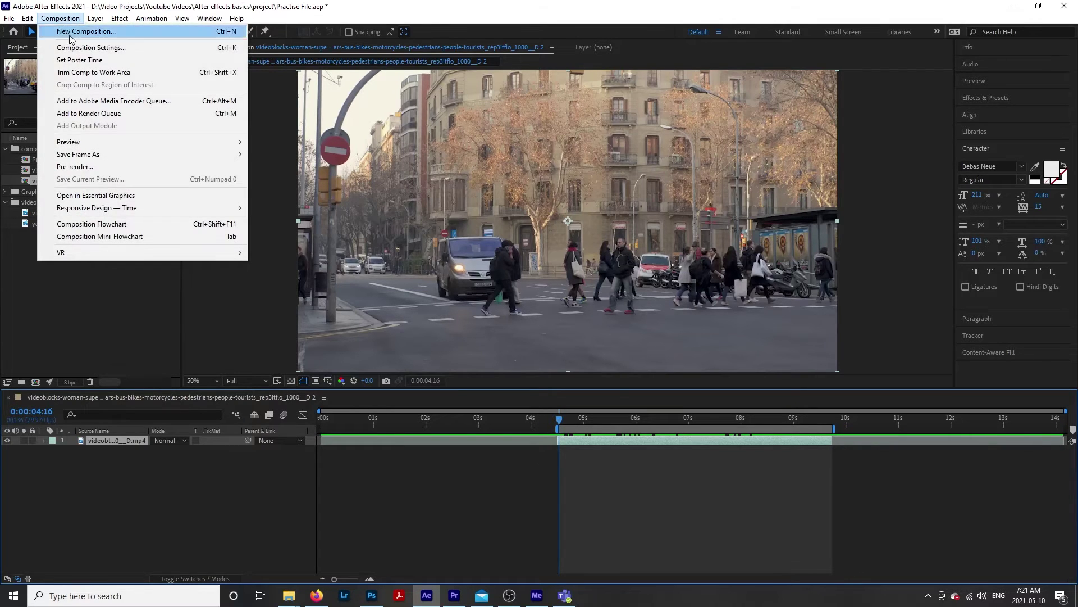
pyautogui.click(85, 72)
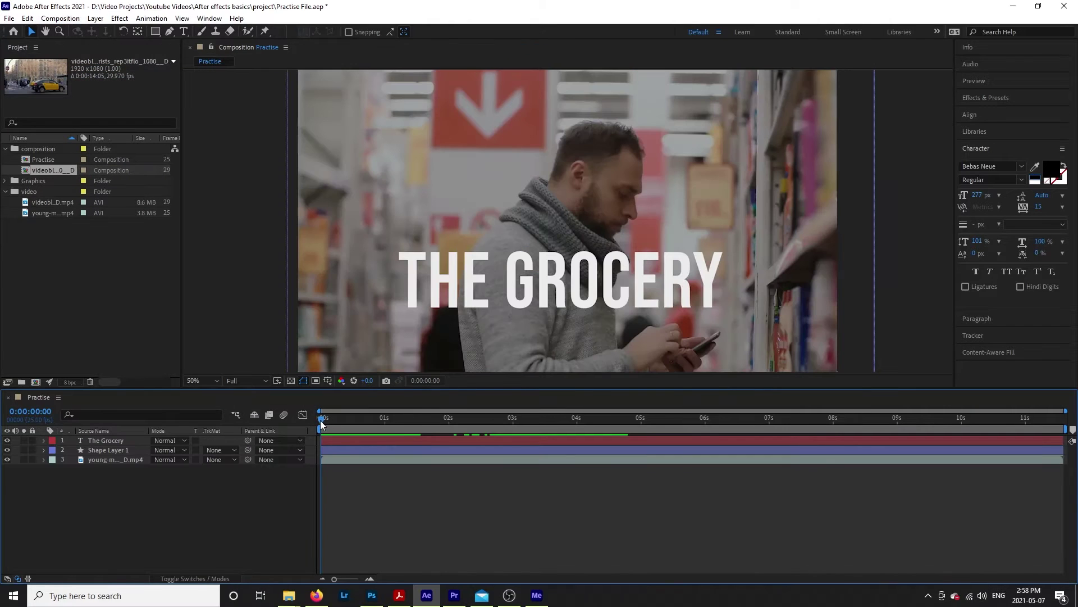
# Step: Scrub the Practise timeline to about 3 seconds, and add a text layer reading CARS to the upper part of the street composition
pyautogui.moveTo(321, 424); pyautogui.dragTo(529, 423)
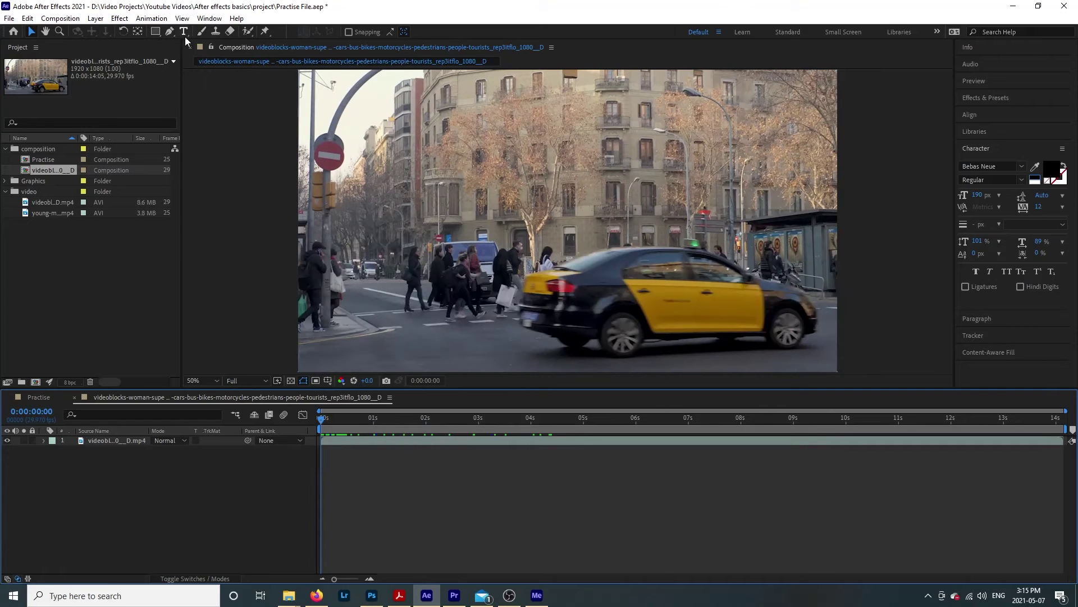
pyautogui.click(184, 35)
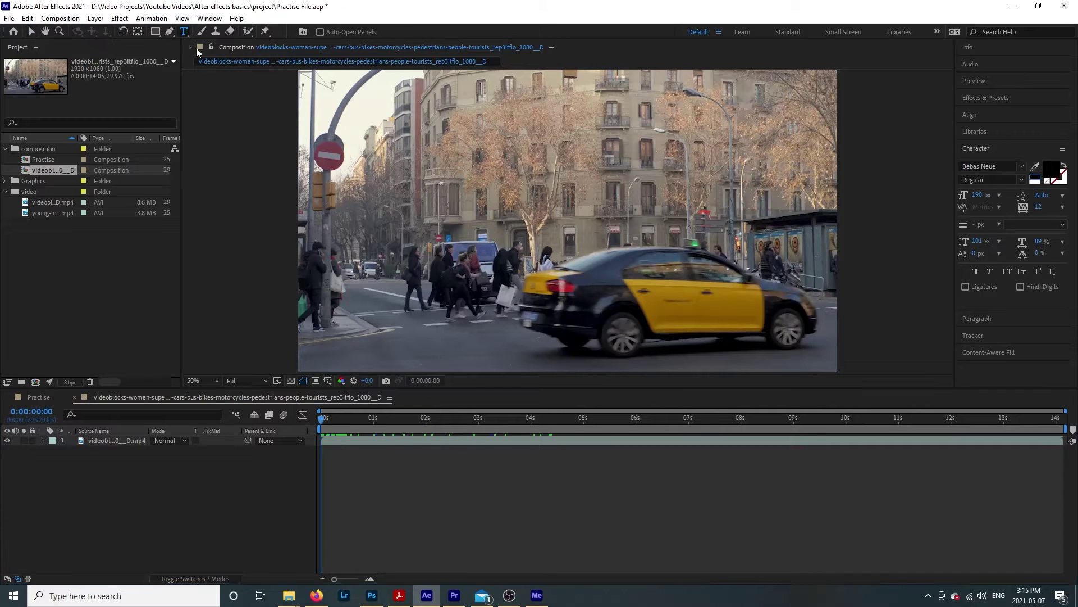
pyautogui.click(391, 172)
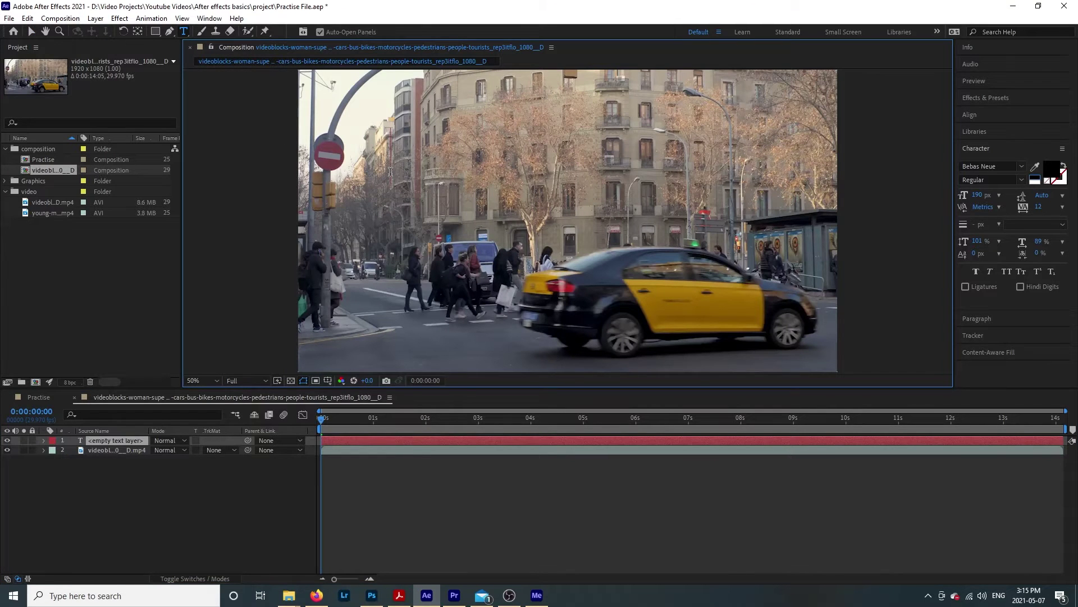
pyautogui.write('CARS')
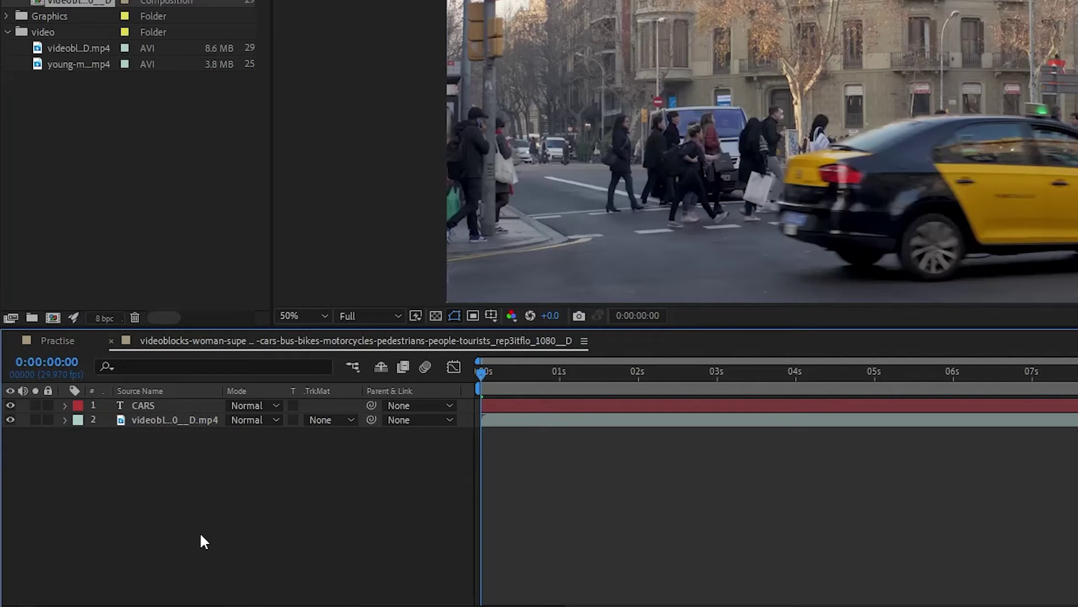
# Step: Move the CARS layer below the street video layer and back above it
pyautogui.click(169, 402)
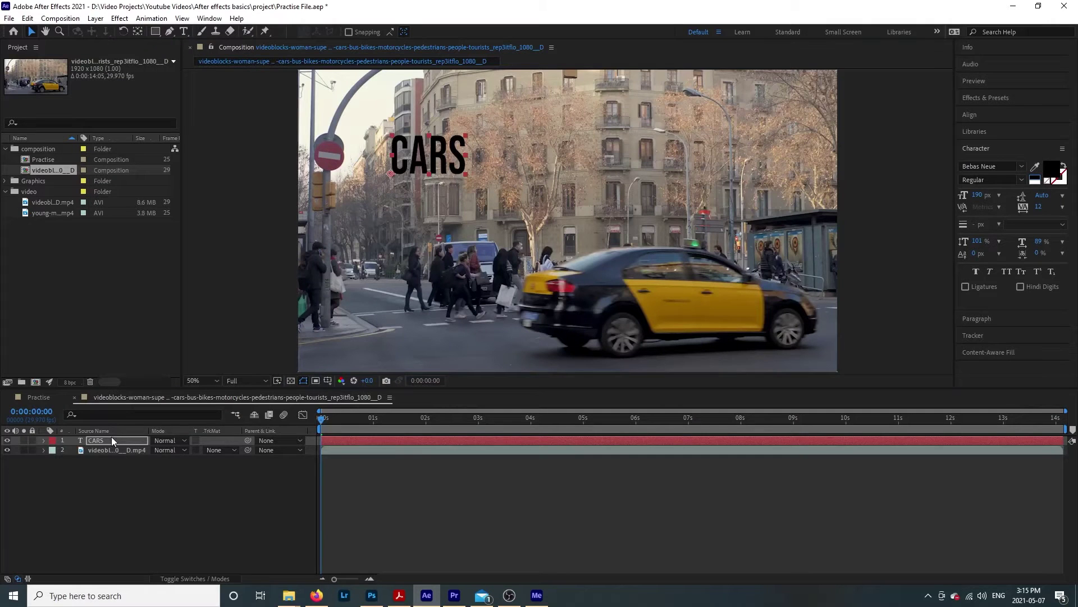
pyautogui.moveTo(112, 440); pyautogui.dragTo(113, 455)
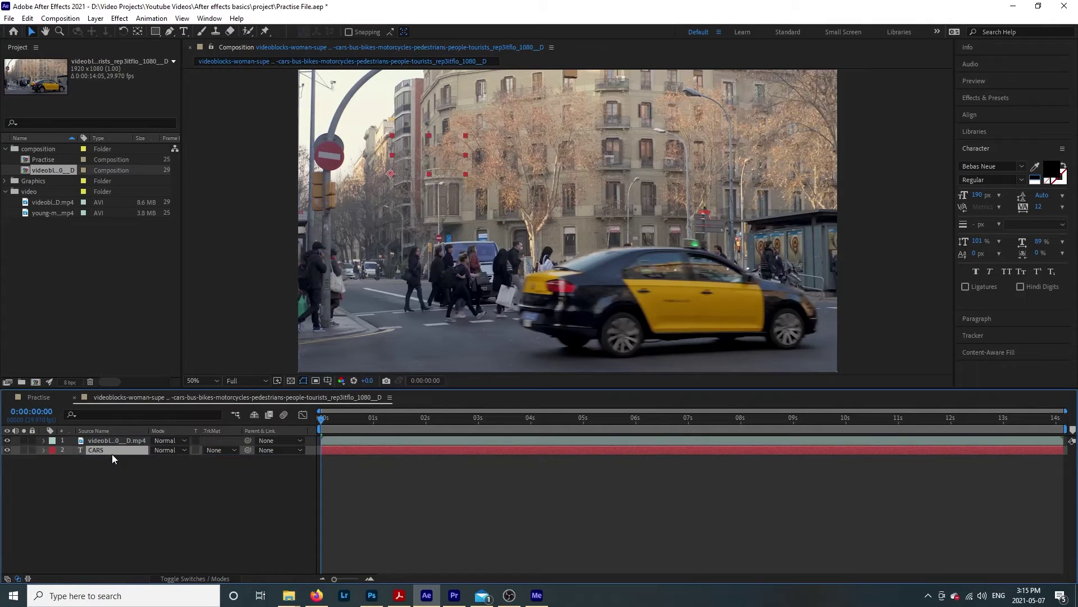
pyautogui.moveTo(111, 451); pyautogui.dragTo(112, 438)
# Step: Format the CARS text with a 269 px font size, 126% horizontal scale and a white fill
pyautogui.click(183, 31)
pyautogui.moveTo(459, 158); pyautogui.dragTo(371, 161)
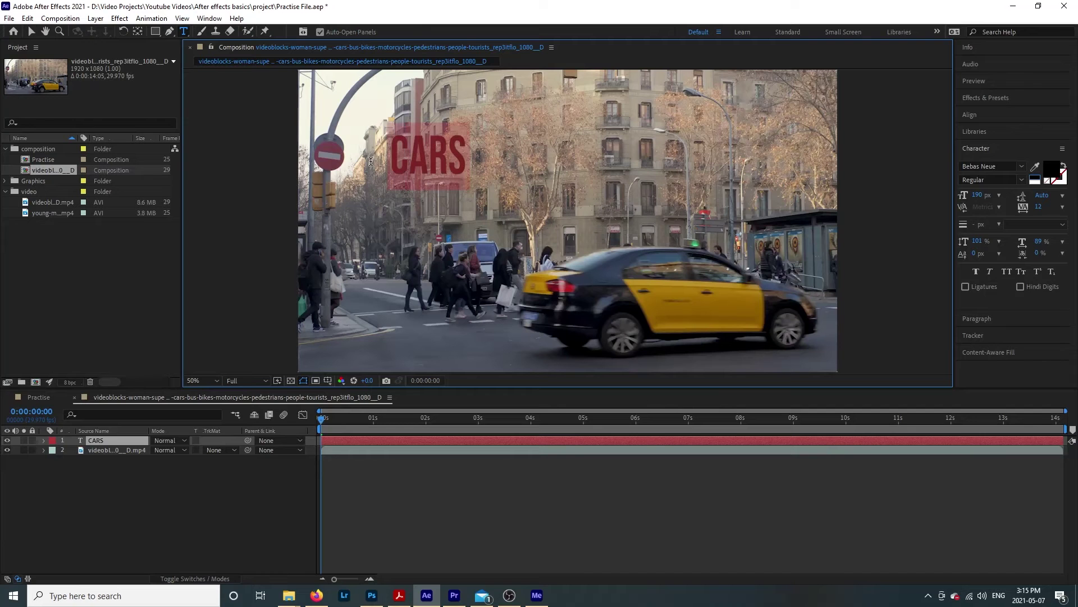
pyautogui.moveTo(981, 198); pyautogui.dragTo(1026, 196)
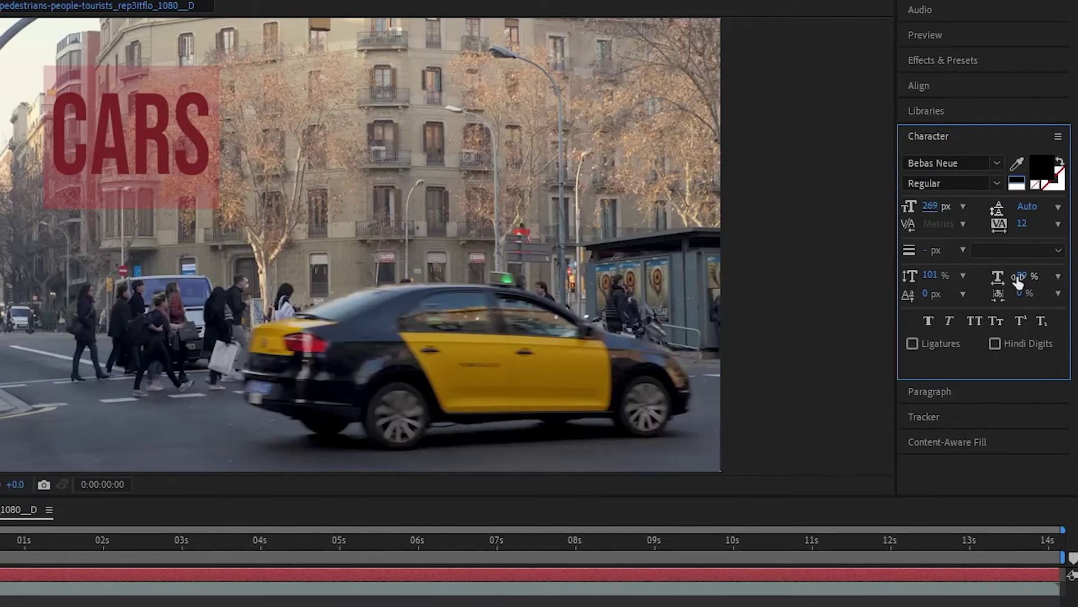
pyautogui.moveTo(1019, 279); pyautogui.dragTo(1047, 272)
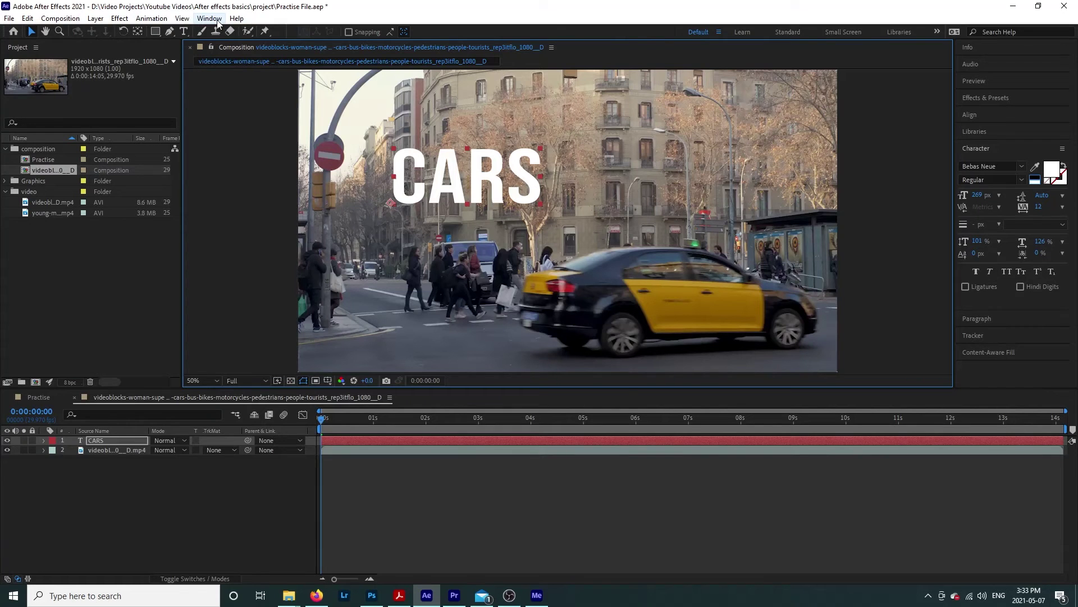
# Step: Display the Effect Controls of the street video layer and look into its Transform properties
pyautogui.click(210, 19)
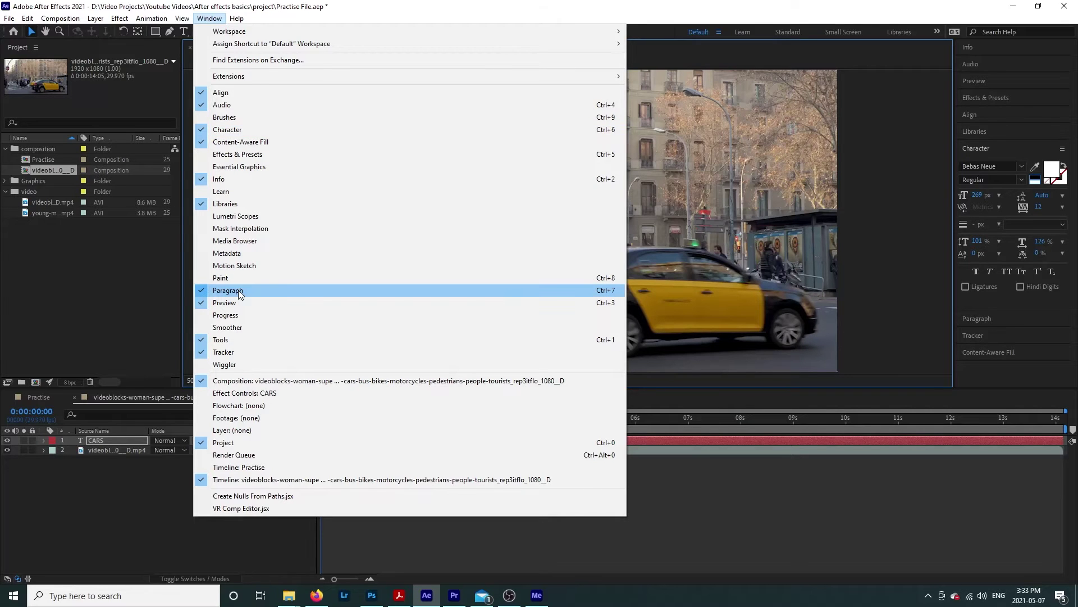
pyautogui.moveTo(263, 35)
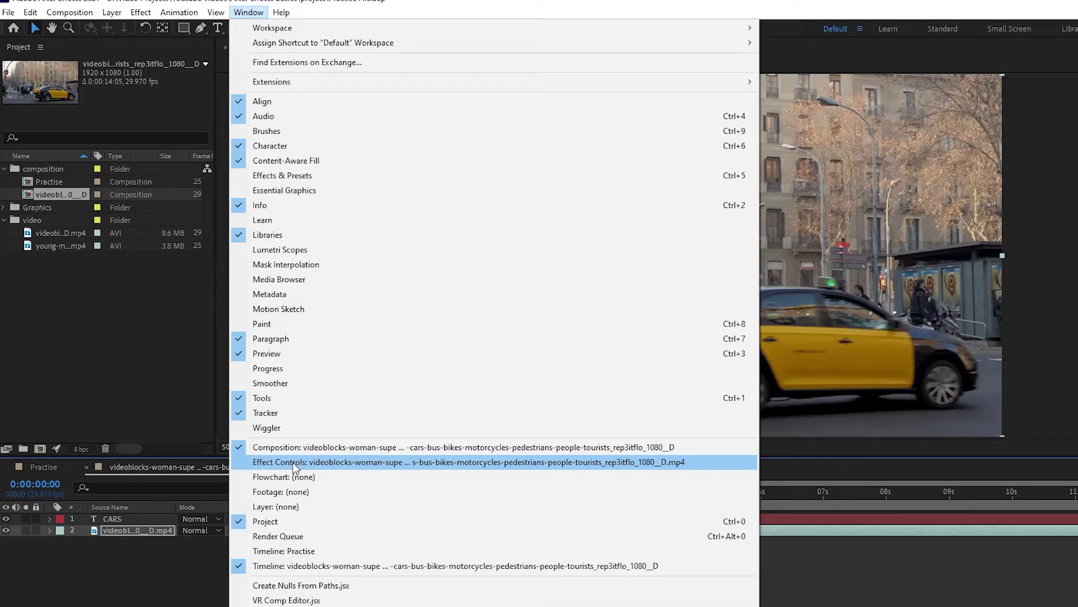
pyautogui.click(292, 463)
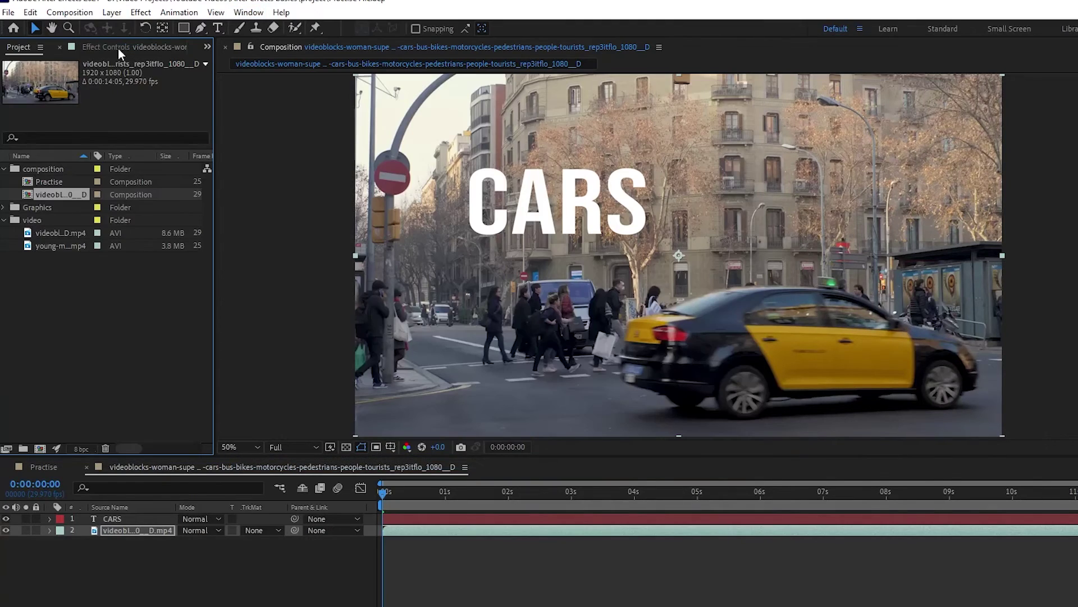
pyautogui.click(118, 48)
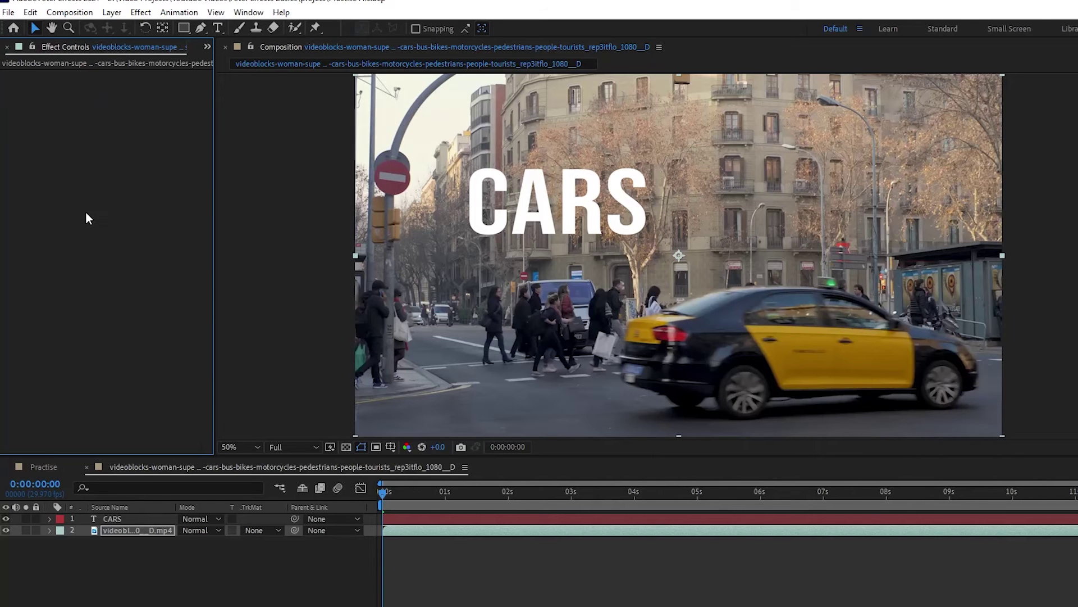
pyautogui.click(49, 531)
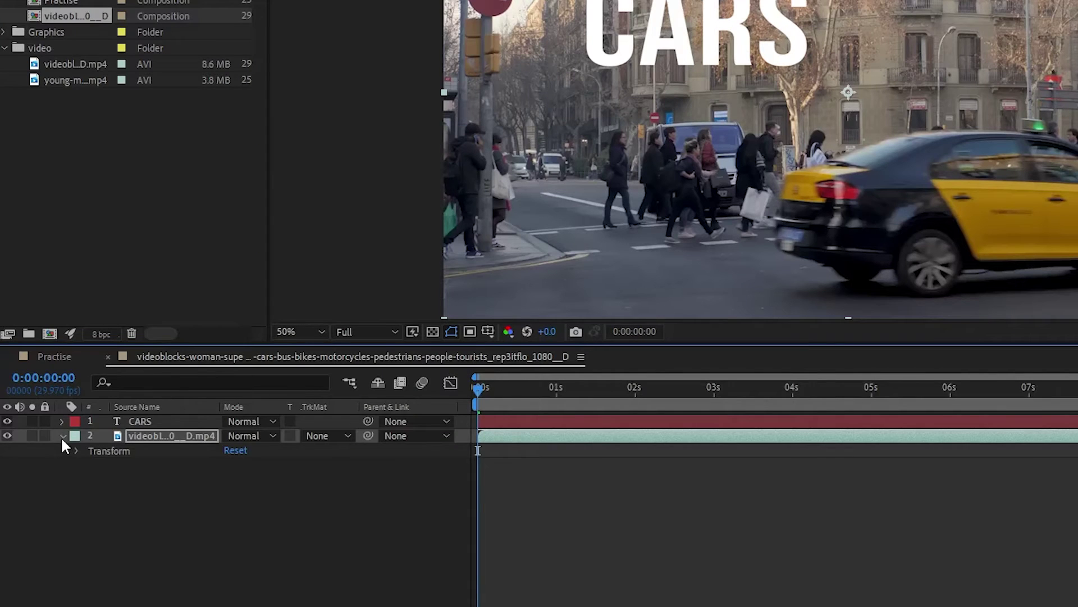
pyautogui.click(77, 451)
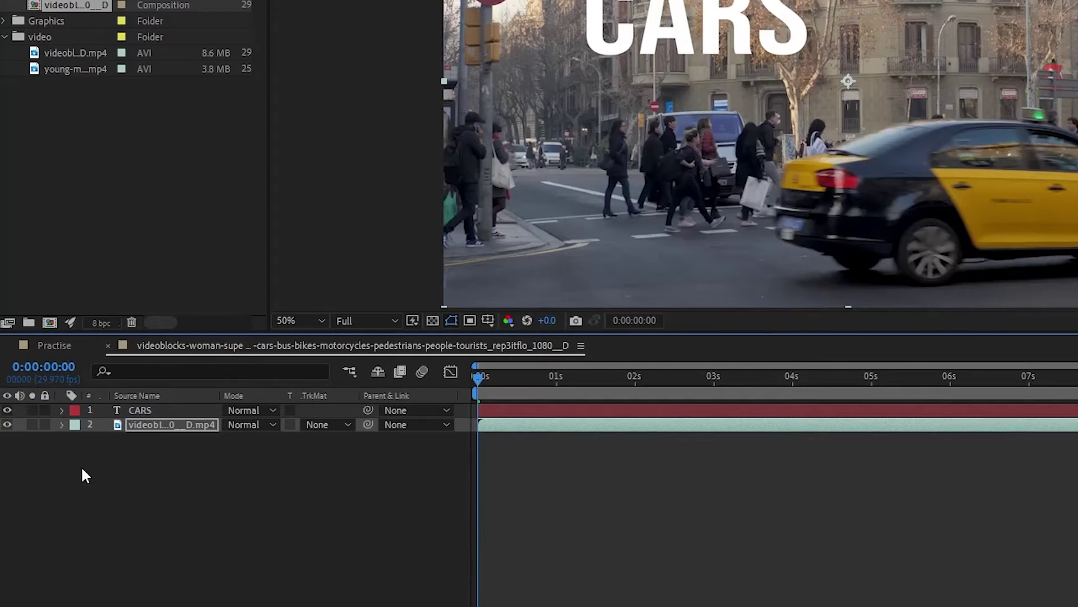
# Step: Set the CARS layer's scale to 101% and its horizontal position to 344 in its Transform properties
pyautogui.click(62, 410)
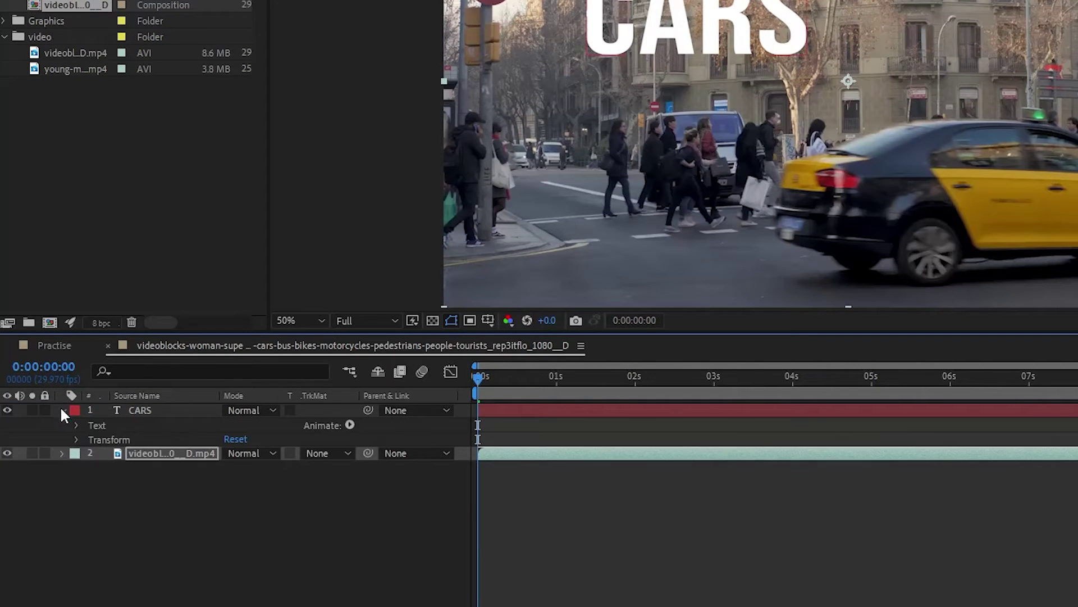
pyautogui.click(76, 440)
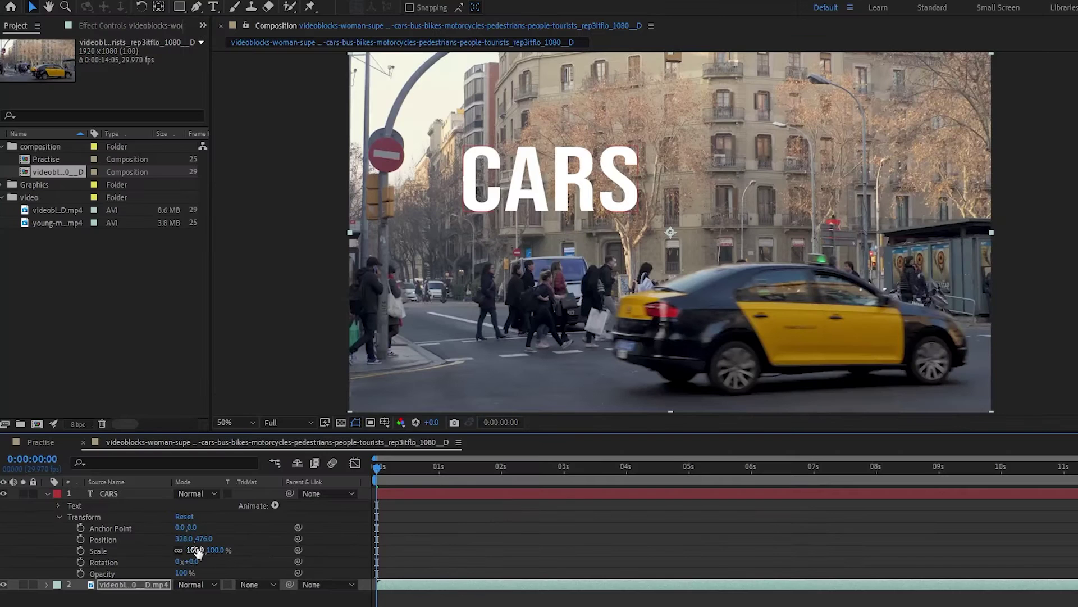
pyautogui.moveTo(249, 481); pyautogui.dragTo(283, 476)
pyautogui.moveTo(222, 547); pyautogui.dragTo(197, 548)
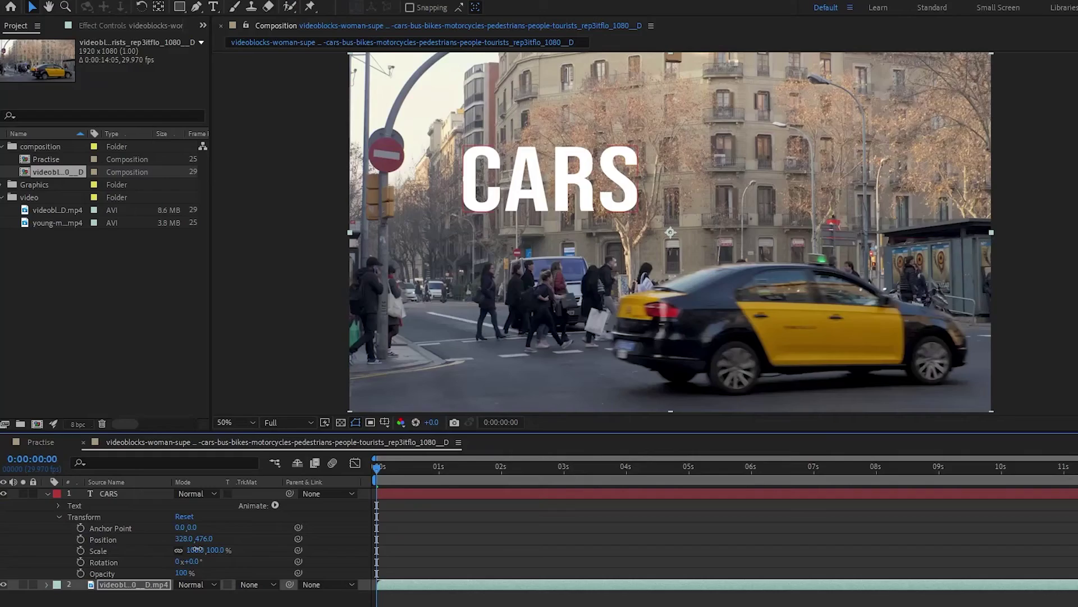
pyautogui.moveTo(194, 550); pyautogui.dragTo(235, 537)
pyautogui.moveTo(227, 537); pyautogui.dragTo(194, 538)
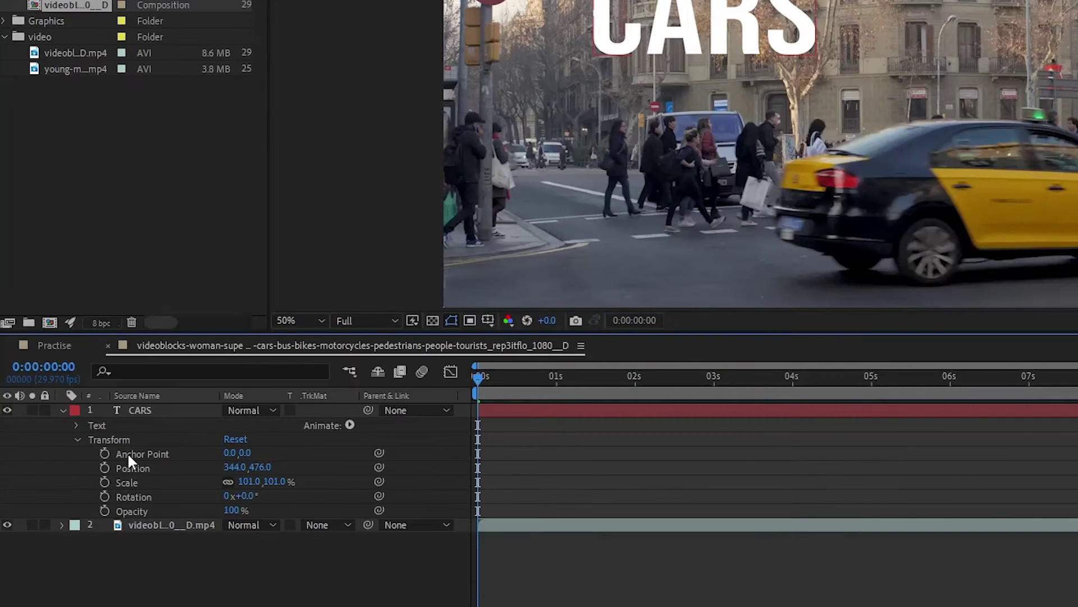
# Step: Animate the CARS layer's scale from 101% at the start to a larger size at about 2.3 seconds, and preview it
pyautogui.click(105, 480)
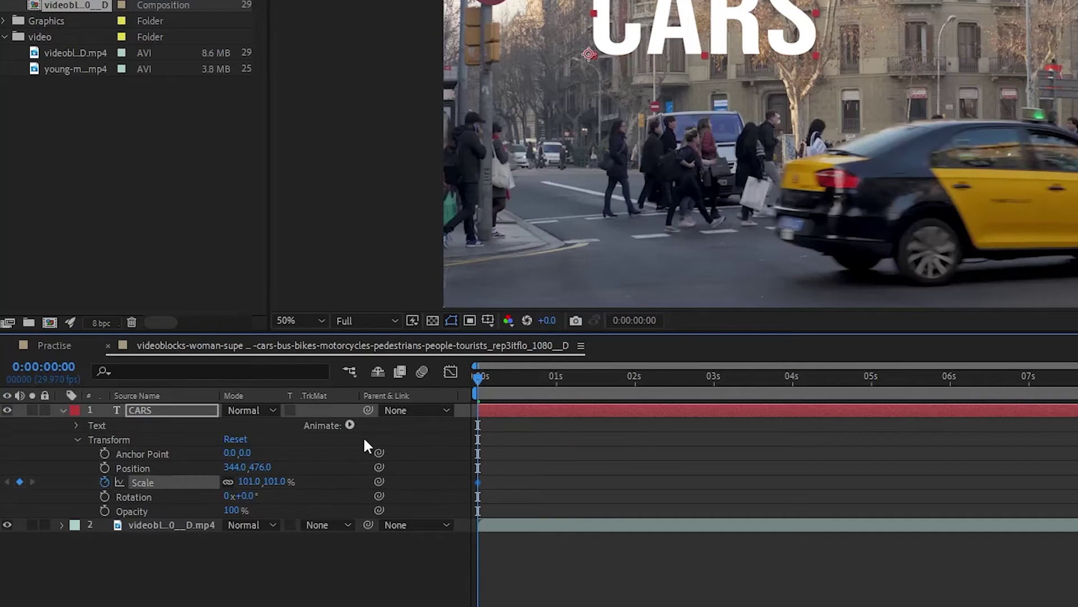
pyautogui.moveTo(479, 376); pyautogui.dragTo(659, 379)
pyautogui.moveTo(248, 484); pyautogui.dragTo(324, 478)
pyautogui.moveTo(658, 378); pyautogui.dragTo(231, 376)
pyautogui.press('space')
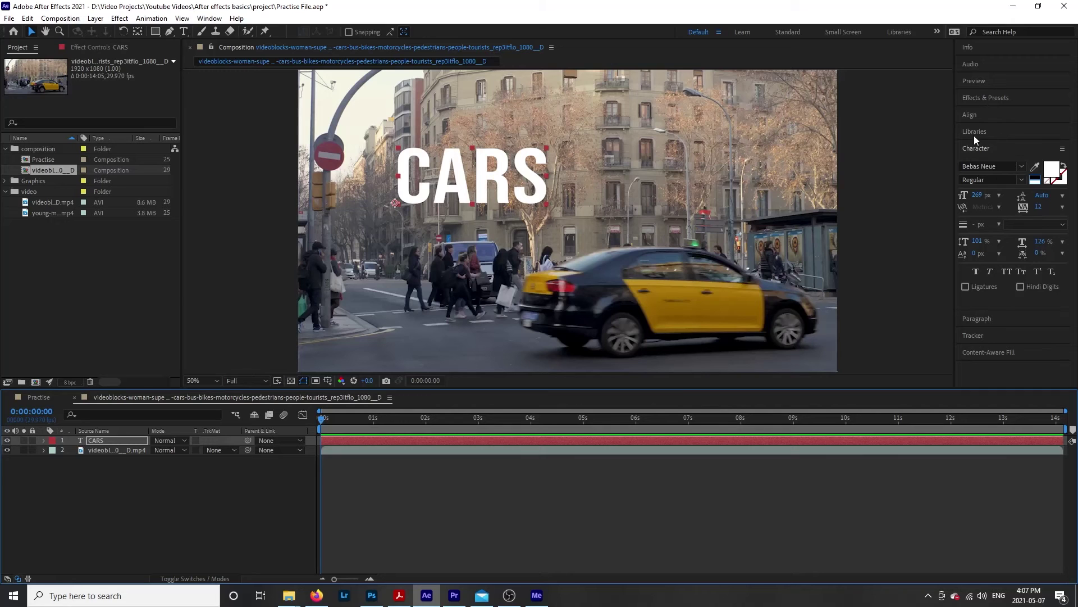
# Step: Find the Paint Bucket effect, and apply a Gaussian Blur with a Blurriness of 11.8 to the street video layer
pyautogui.click(972, 97)
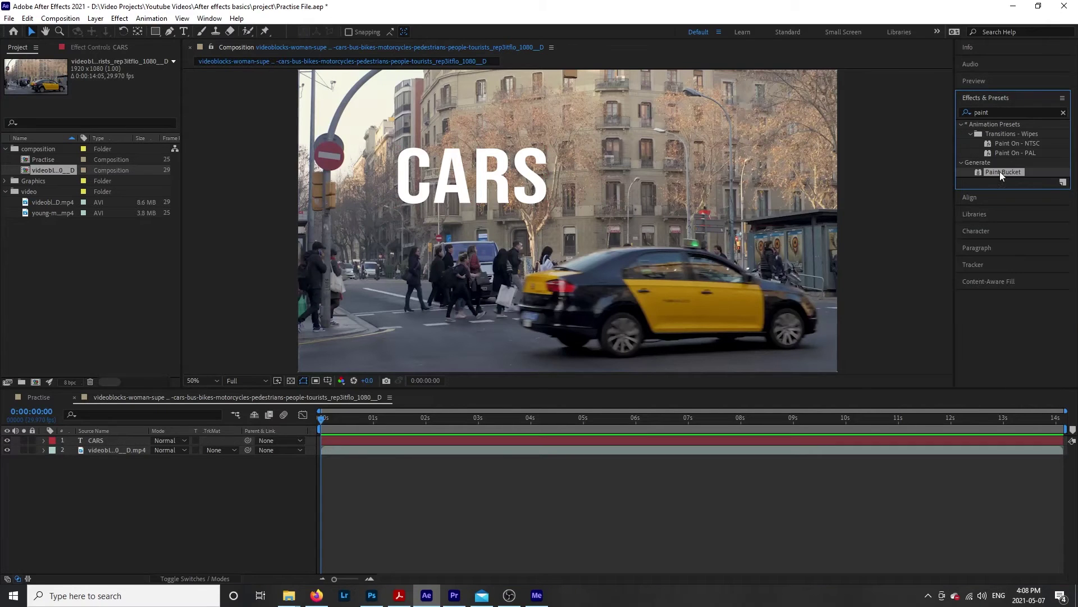
pyautogui.moveTo(1003, 172)
pyautogui.mouseDown()
pyautogui.moveTo(132, 446)
pyautogui.moveTo(105, 445)
pyautogui.mouseUp()
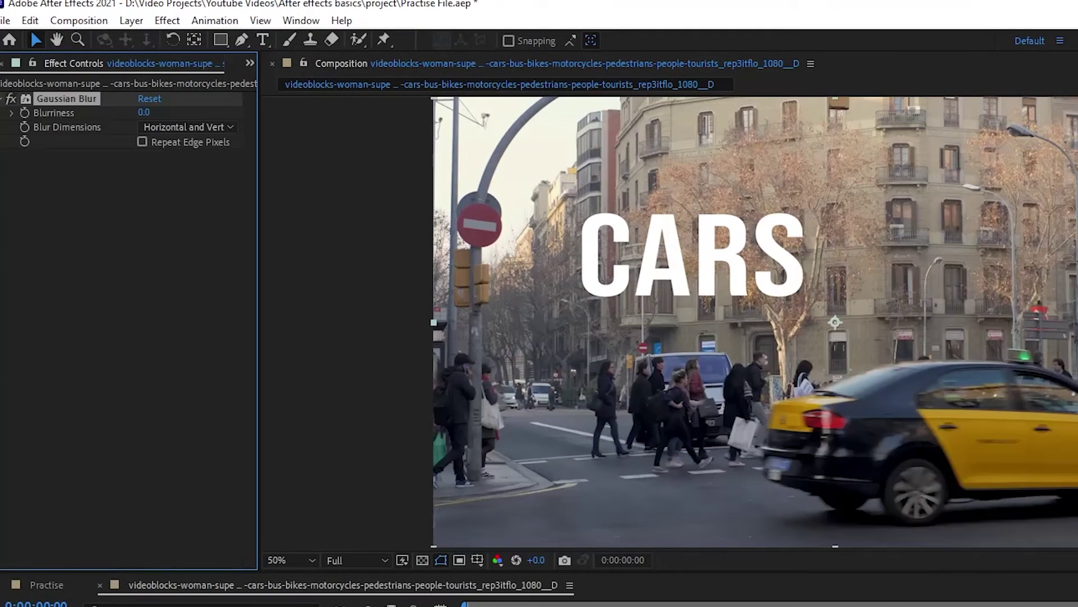
pyautogui.moveTo(142, 112); pyautogui.dragTo(310, 119)
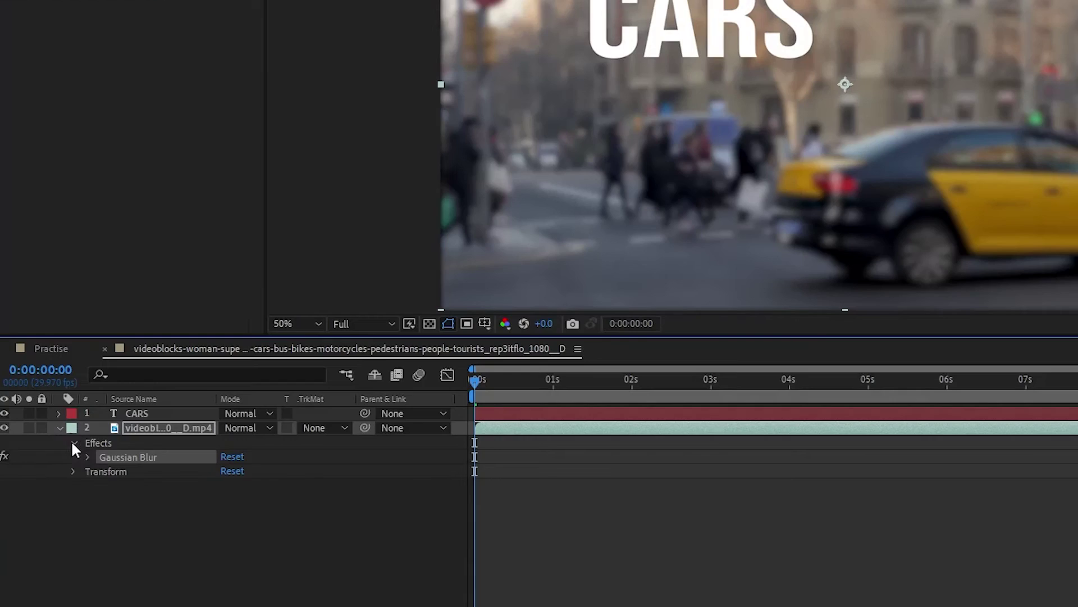
pyautogui.click(86, 456)
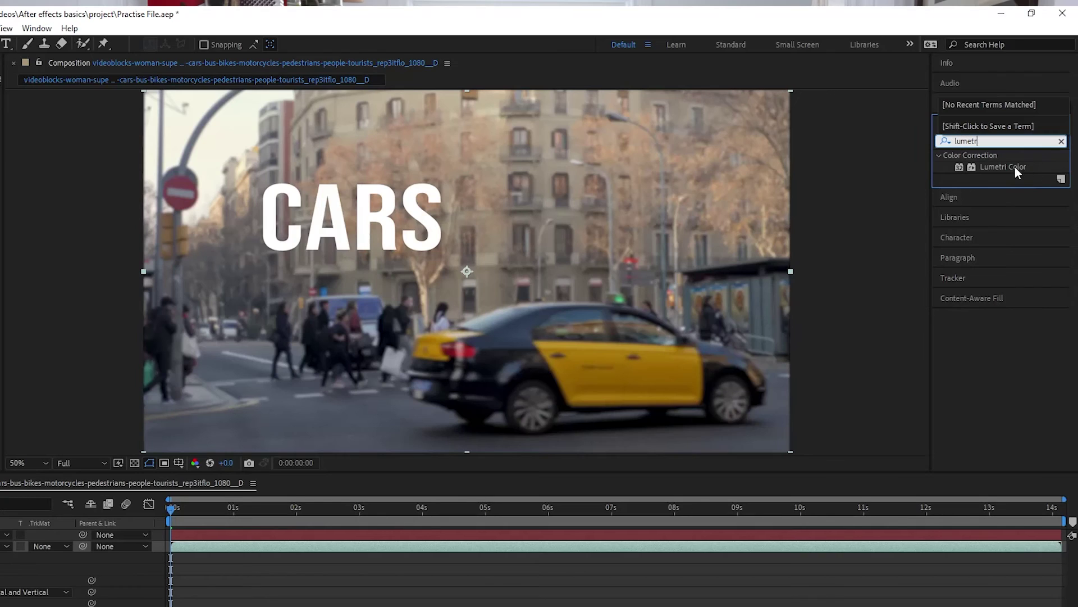
# Step: Apply the Lumetri Color effect to the street video layer and raise one of its correction values
pyautogui.moveTo(1015, 167); pyautogui.dragTo(113, 460)
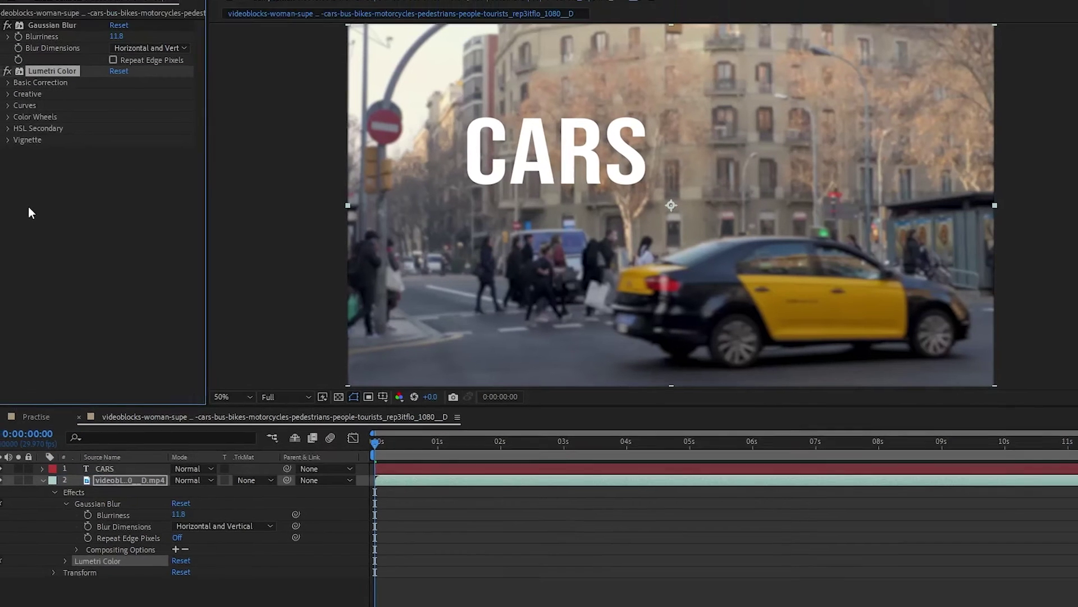
pyautogui.click(18, 143)
pyautogui.moveTo(127, 245); pyautogui.dragTo(175, 245)
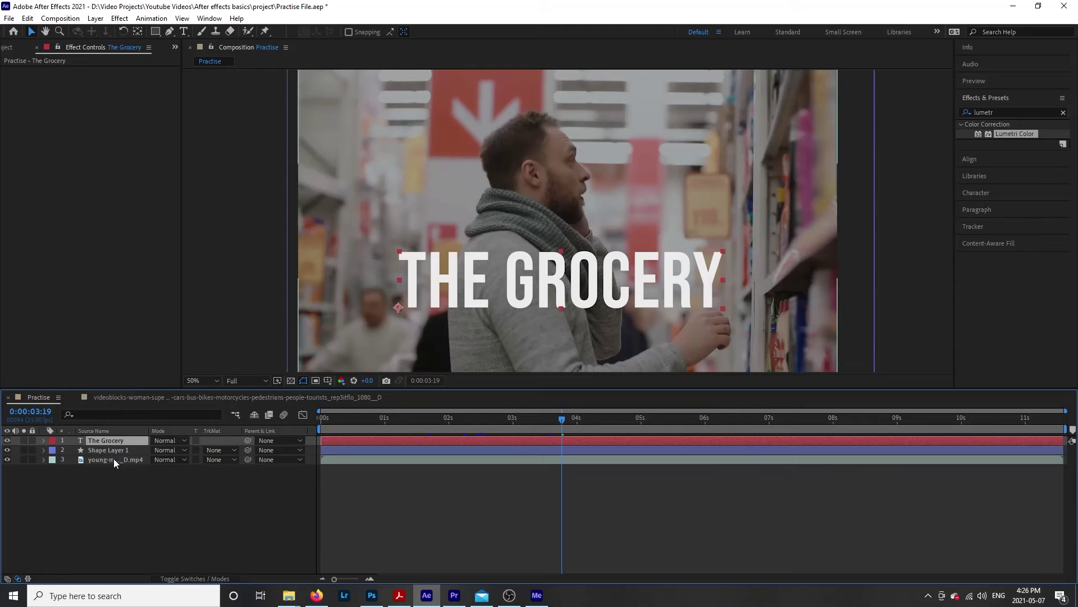
# Step: View the young-man video layer of Practise on its own in the Layer viewer, and return to the Practise composition view
pyautogui.doubleClick(114, 458)
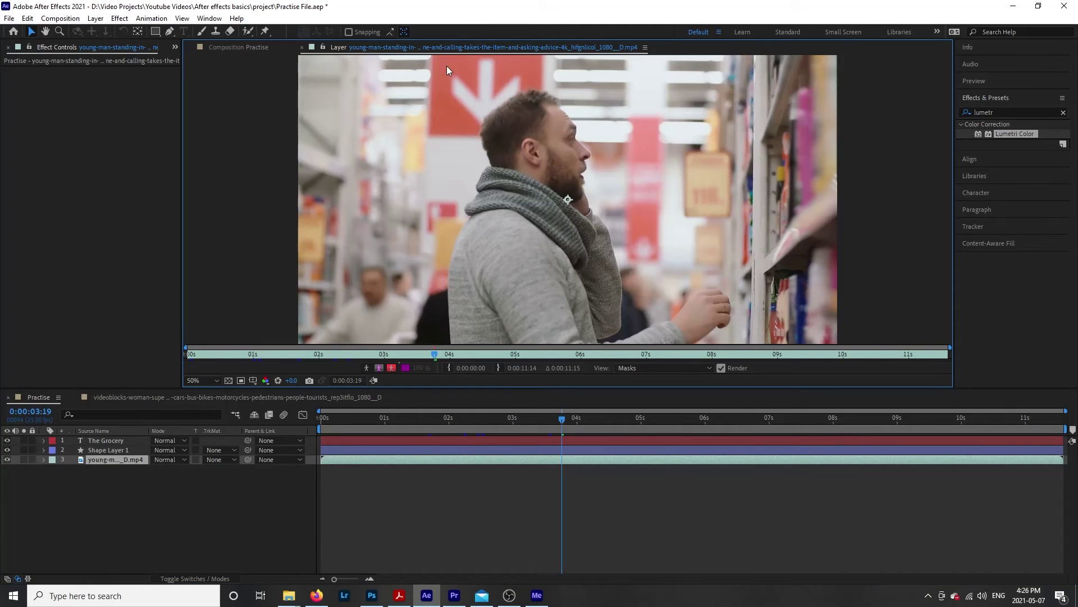
pyautogui.click(251, 47)
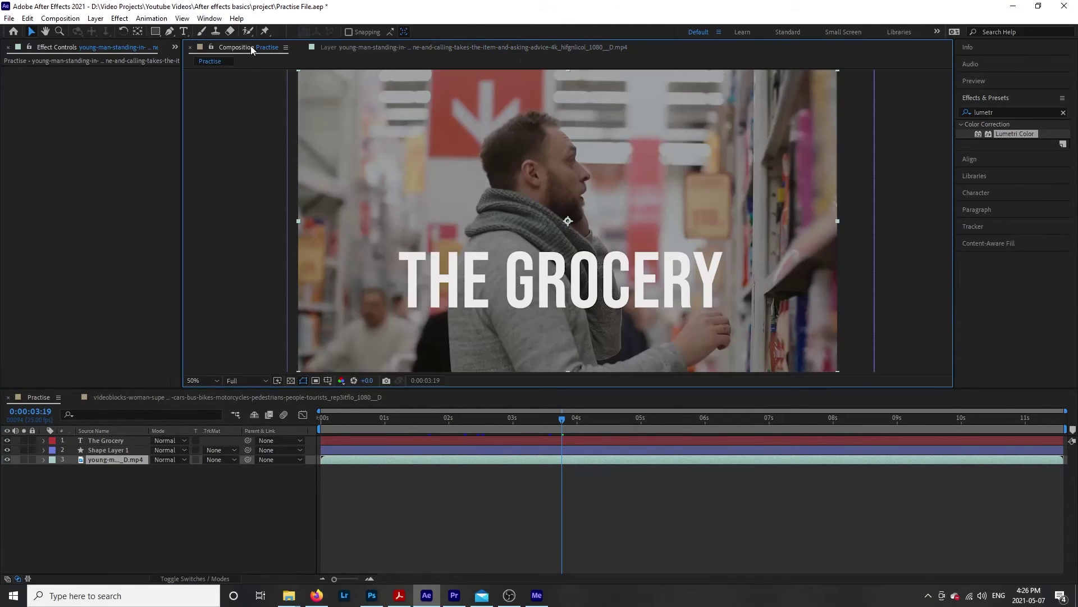
# Step: Extend the Roto Brush selection from the man's scarf down over his arm in the young-man video's Layer viewer
pyautogui.click(372, 47)
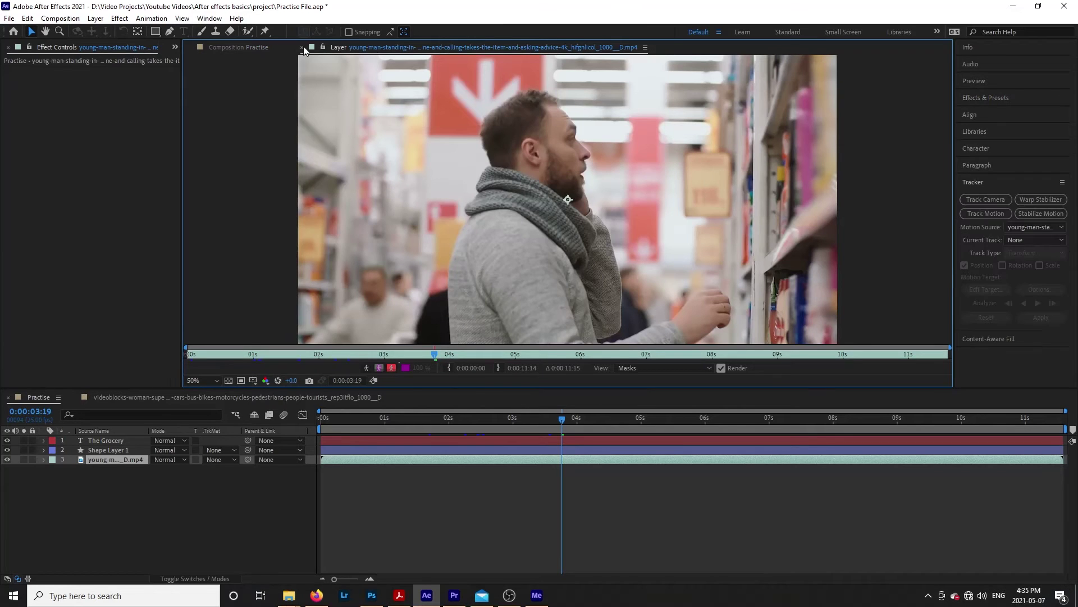
pyautogui.click(302, 47)
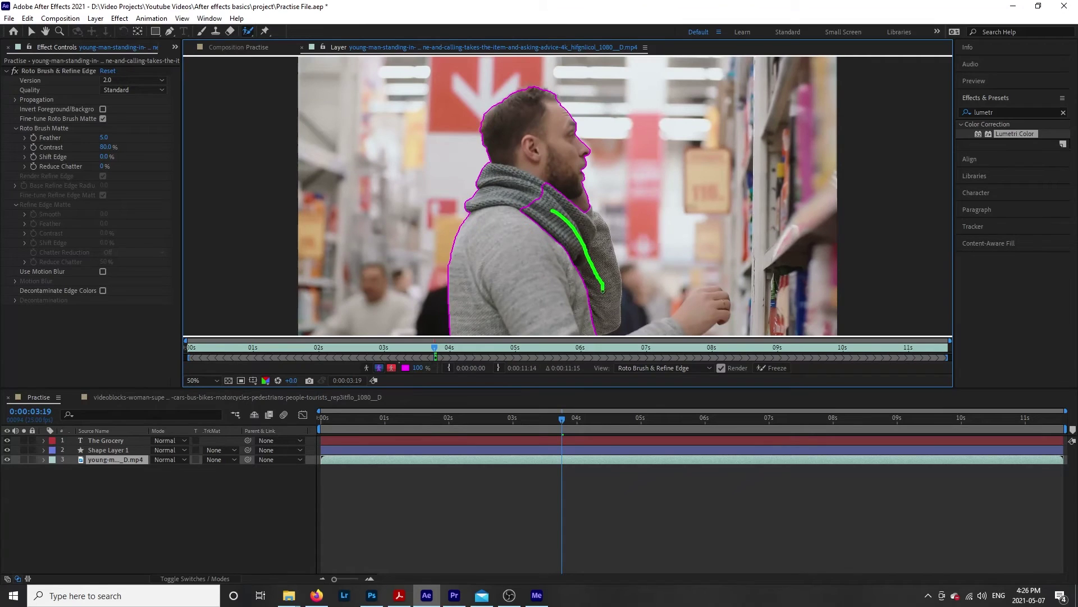
pyautogui.moveTo(603, 290); pyautogui.dragTo(604, 294)
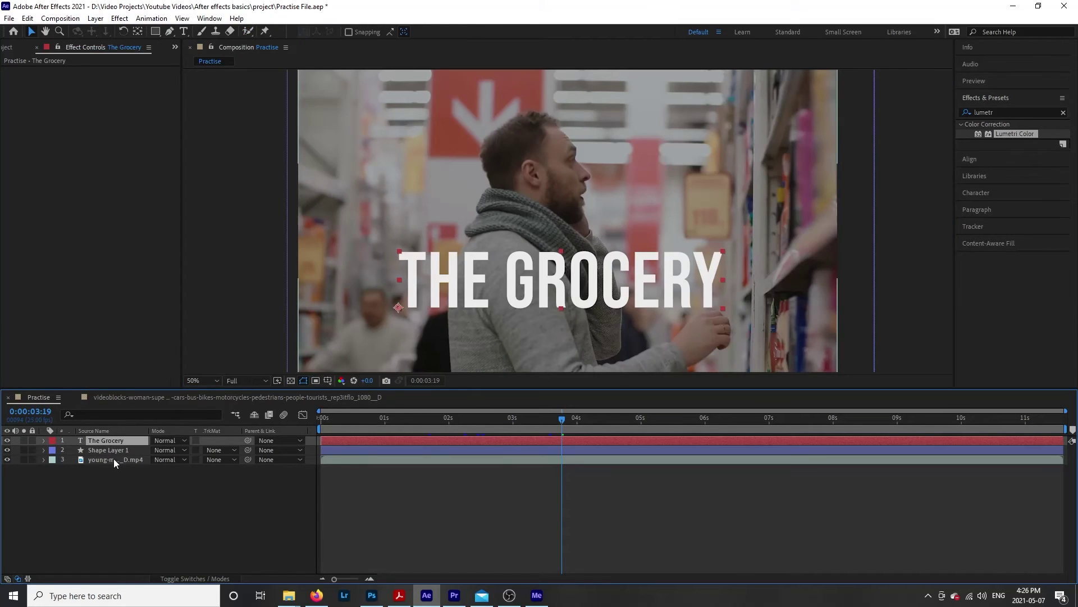
# Step: Start a Track Motion on the young-man video layer, and return to the Practise composition view
pyautogui.doubleClick(113, 459)
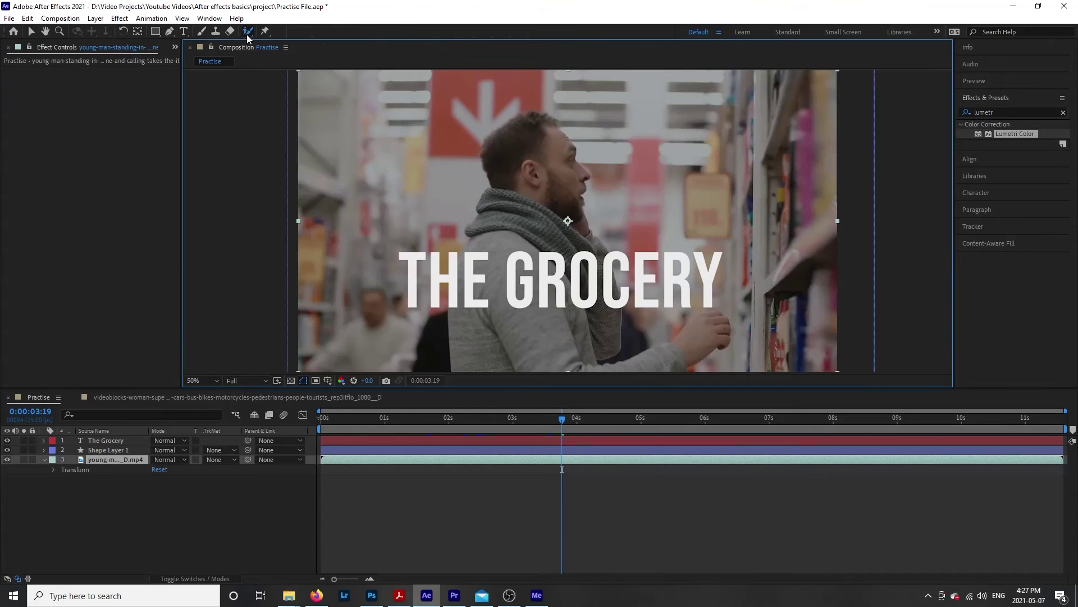
pyautogui.click(555, 221)
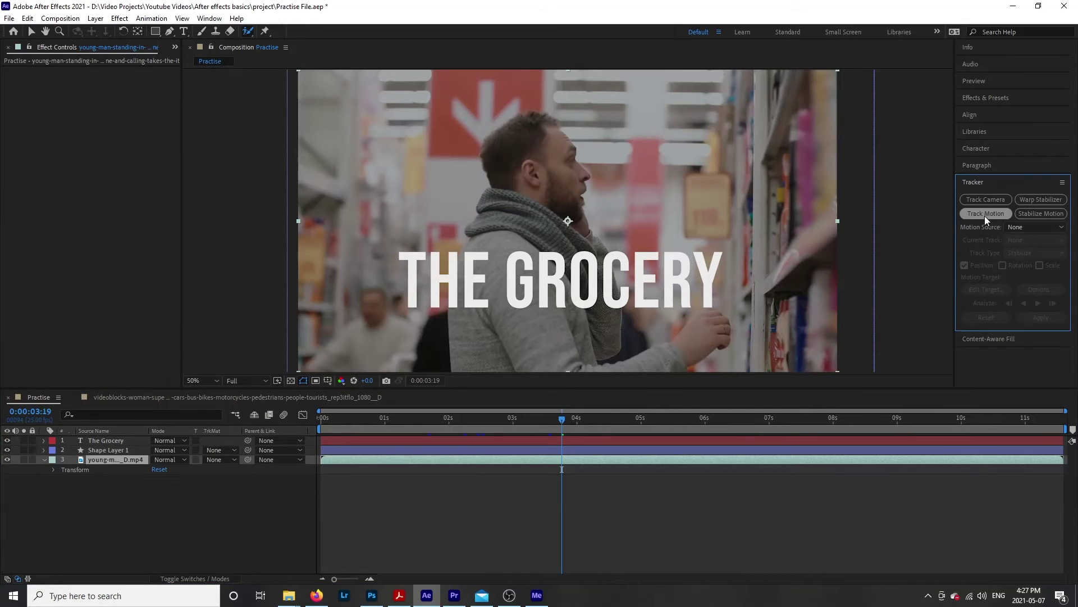
pyautogui.click(985, 214)
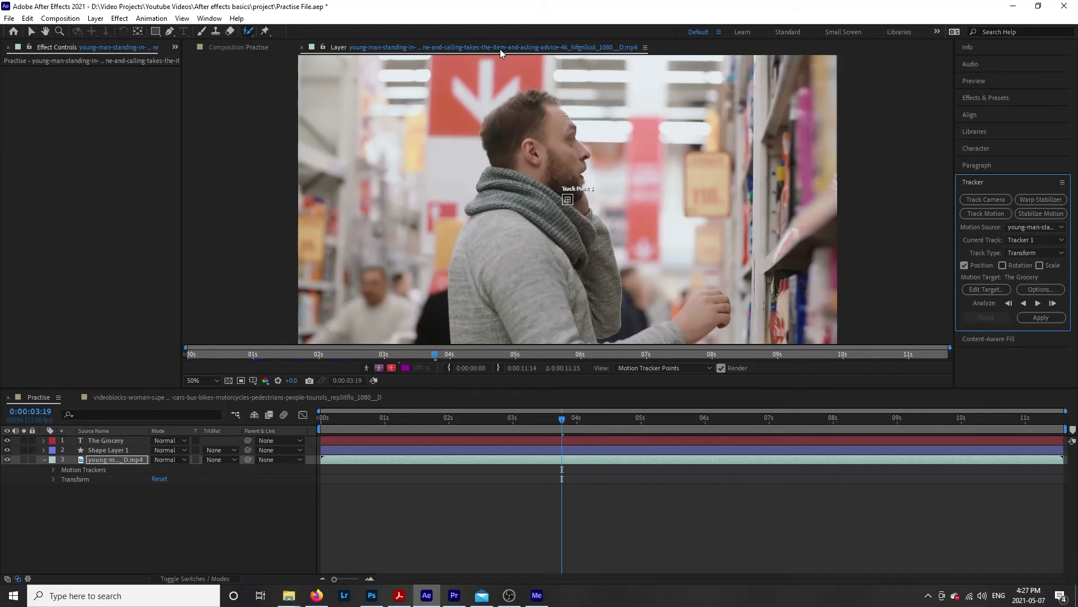
pyautogui.click(227, 45)
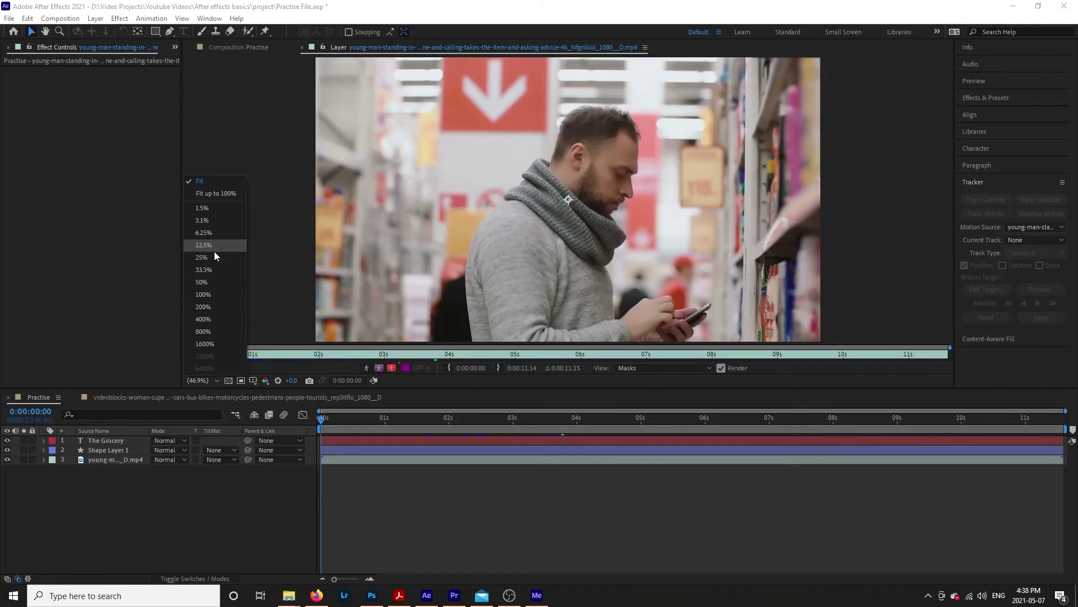
# Step: View the young-man footage at 100% magnification and pan around the frame
pyautogui.click(220, 297)
pyautogui.moveTo(533, 169); pyautogui.dragTo(470, 242)
pyautogui.moveTo(567, 175); pyautogui.dragTo(537, 199)
# Step: Zoom in on the Practise timeline, scrub forward from the start, and advance the footage frame by frame
pyautogui.moveTo(335, 580); pyautogui.dragTo(384, 586)
pyautogui.moveTo(324, 423); pyautogui.dragTo(404, 426)
pyautogui.press('pagedown')
pyautogui.press('pagedown')
pyautogui.press('pagedown')
pyautogui.press('pagedown')
pyautogui.press('pagedown')
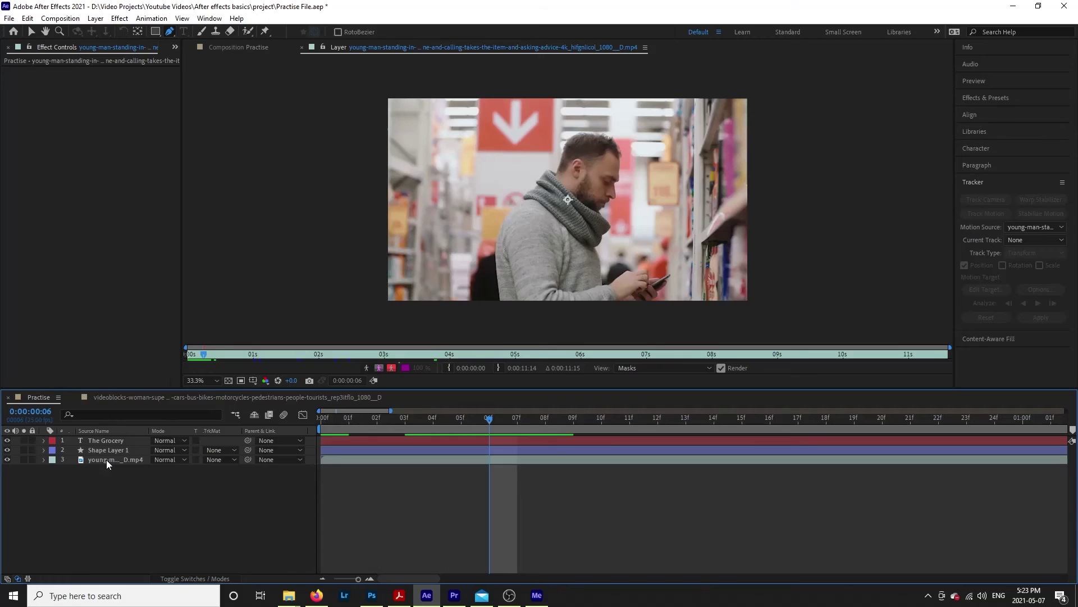
# Step: Draw a rectangular mask around the man on the young-man video layer, and demonstrate a Pen-drawn mask outline
pyautogui.click(106, 459)
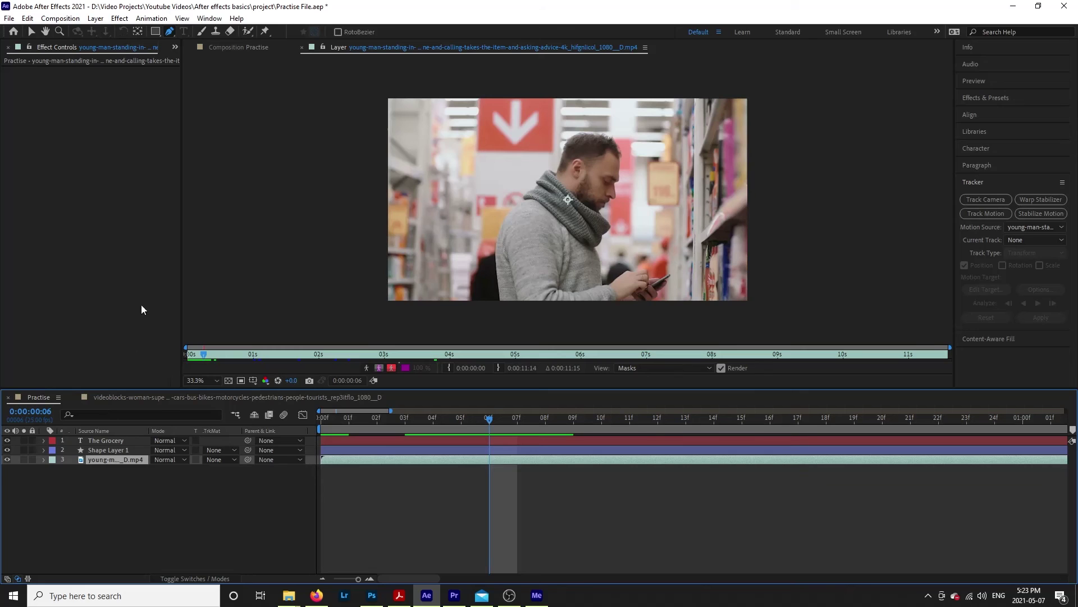
pyautogui.click(154, 33)
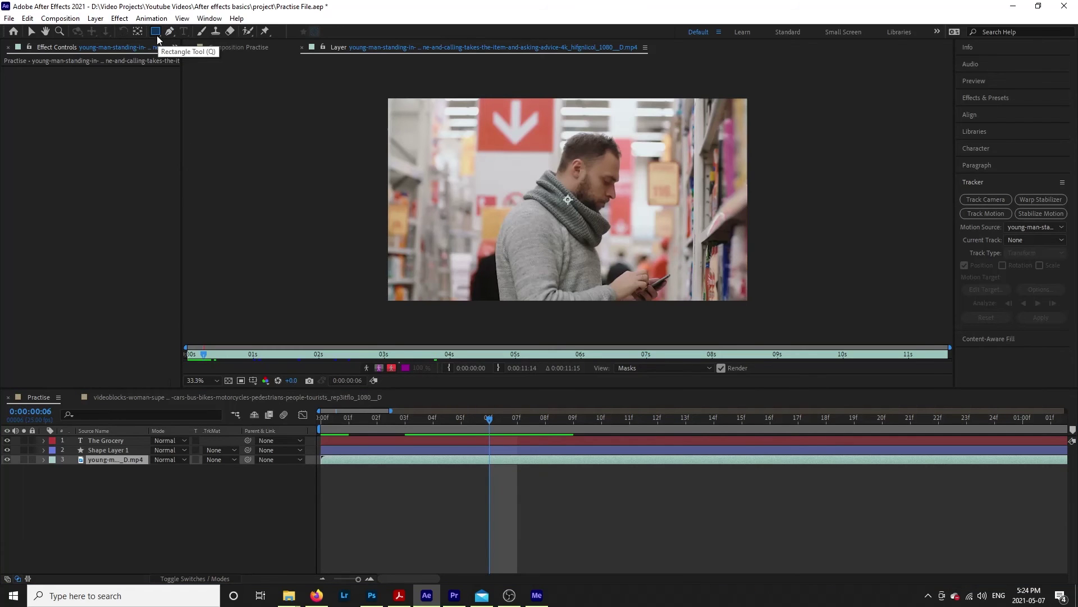
pyautogui.click(159, 34)
pyautogui.moveTo(452, 137); pyautogui.dragTo(641, 249)
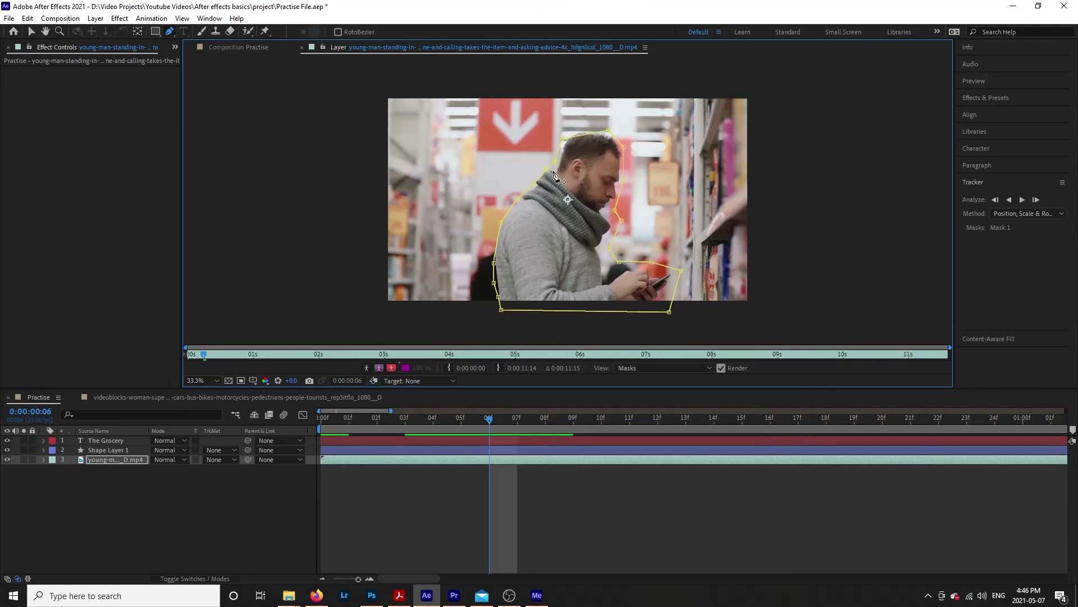
pyautogui.click(556, 167)
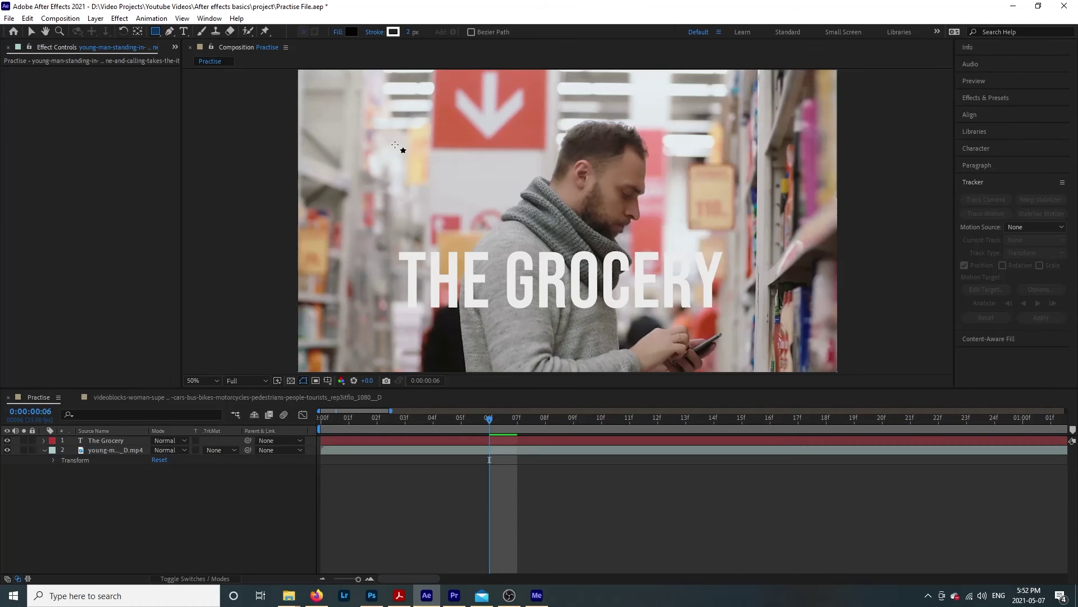
# Step: With no layer selected, draw a rectangle and a closed Pen shape as shape layers over the Practise composition
pyautogui.moveTo(395, 145); pyautogui.dragTo(638, 325)
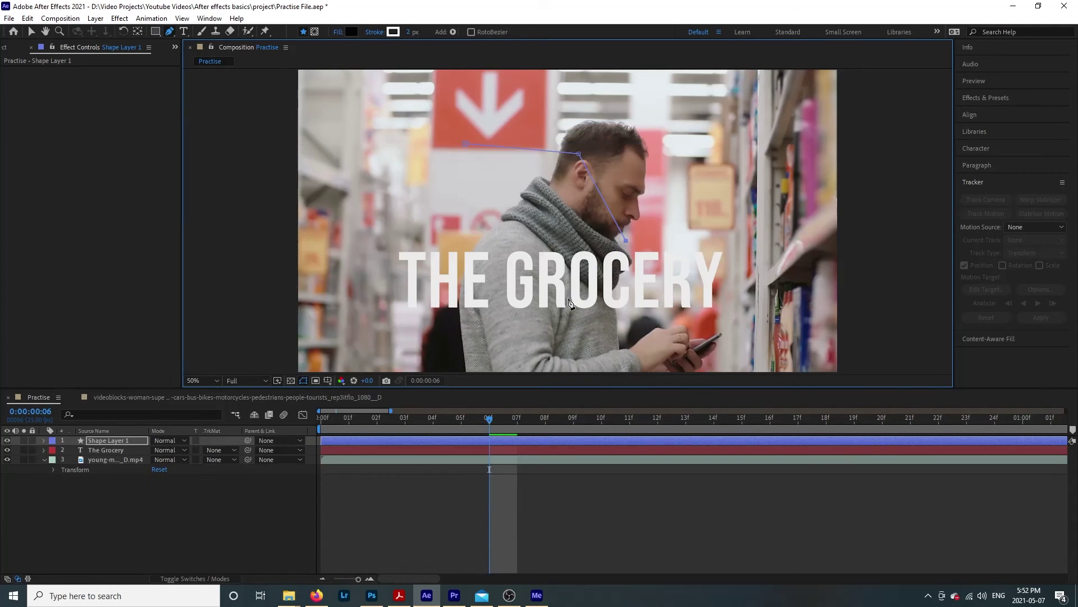
pyautogui.click(466, 145)
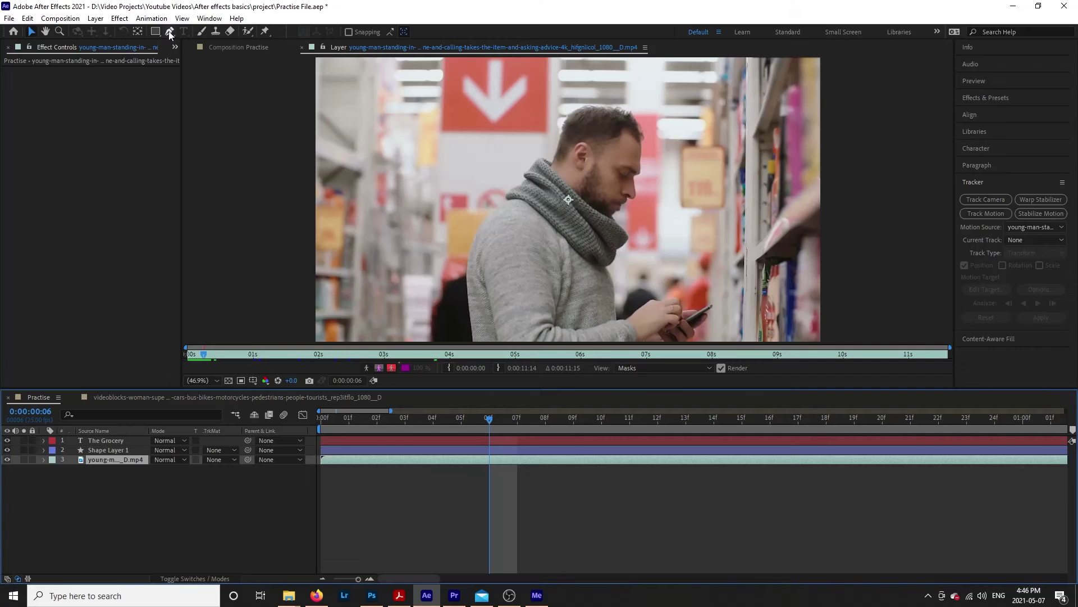
# Step: Trace a closed Pen mask around the man on the young-man video layer
pyautogui.click(170, 34)
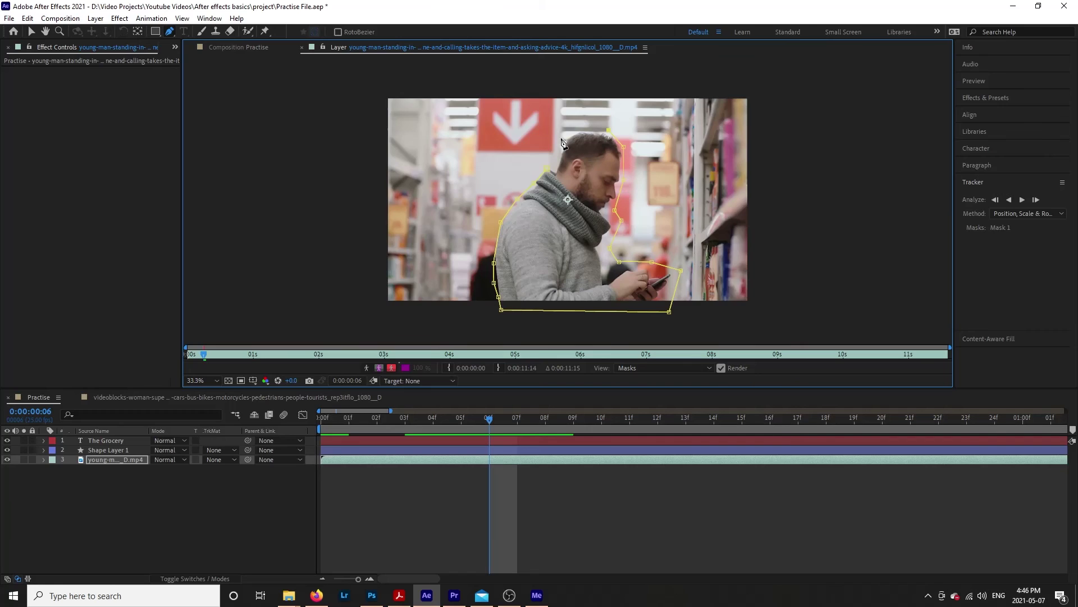
pyautogui.click(548, 170)
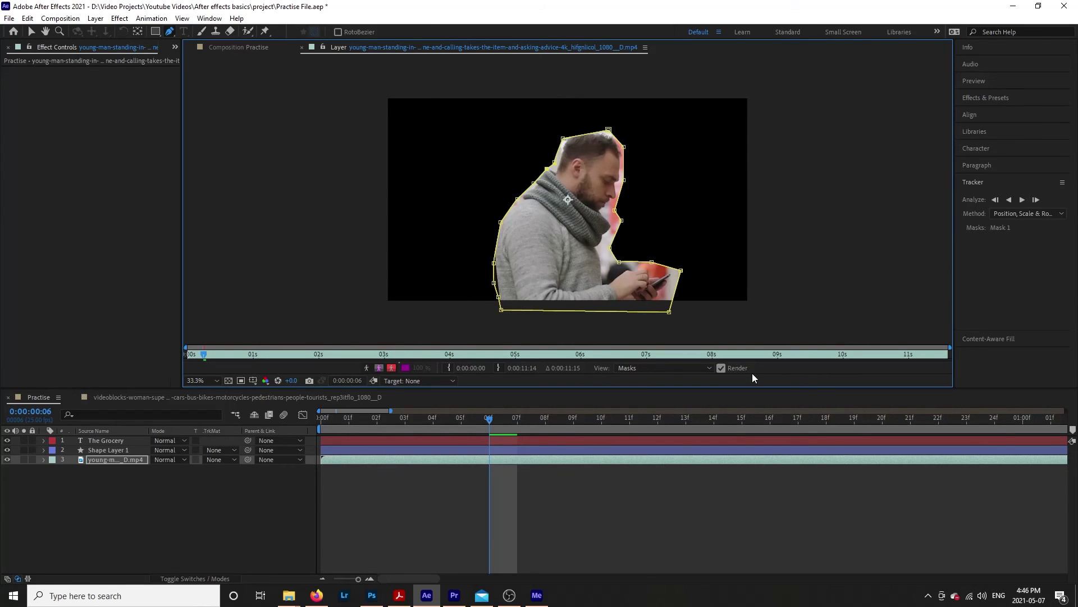
# Step: Reveal the young-man layer's mask, set its mode to Subtract, switch it to None, and reopen the mode choices
pyautogui.click(43, 460)
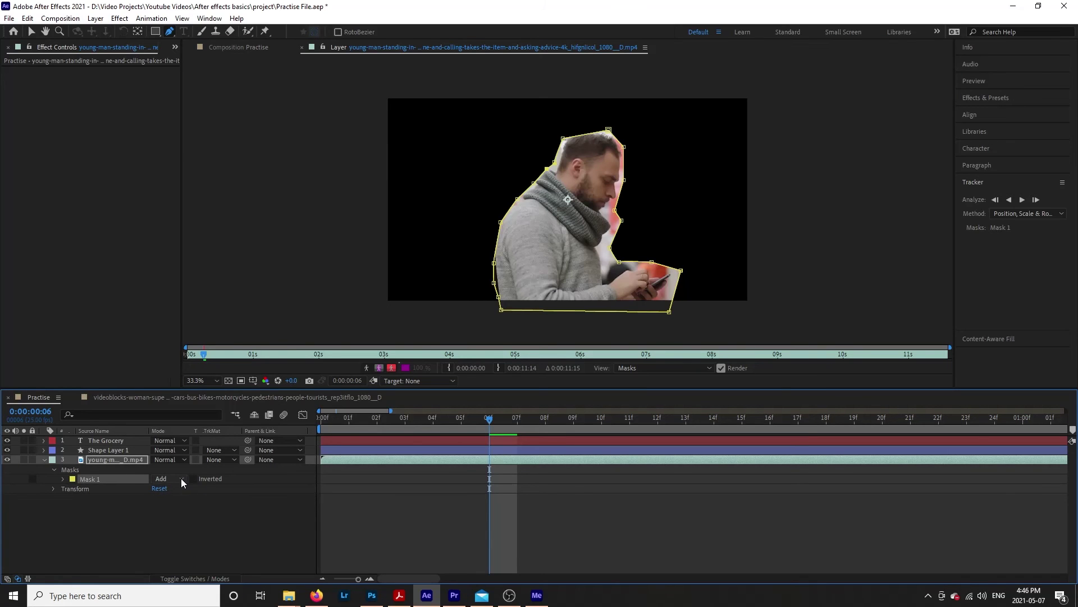
pyautogui.click(181, 477)
pyautogui.click(180, 514)
pyautogui.click(177, 478)
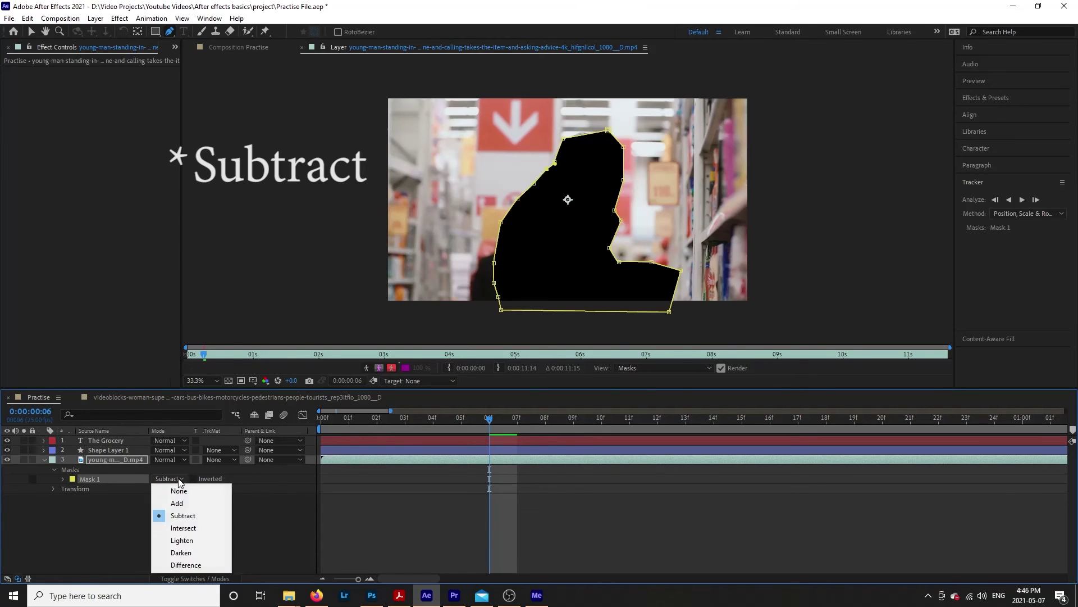
pyautogui.click(171, 488)
pyautogui.click(171, 477)
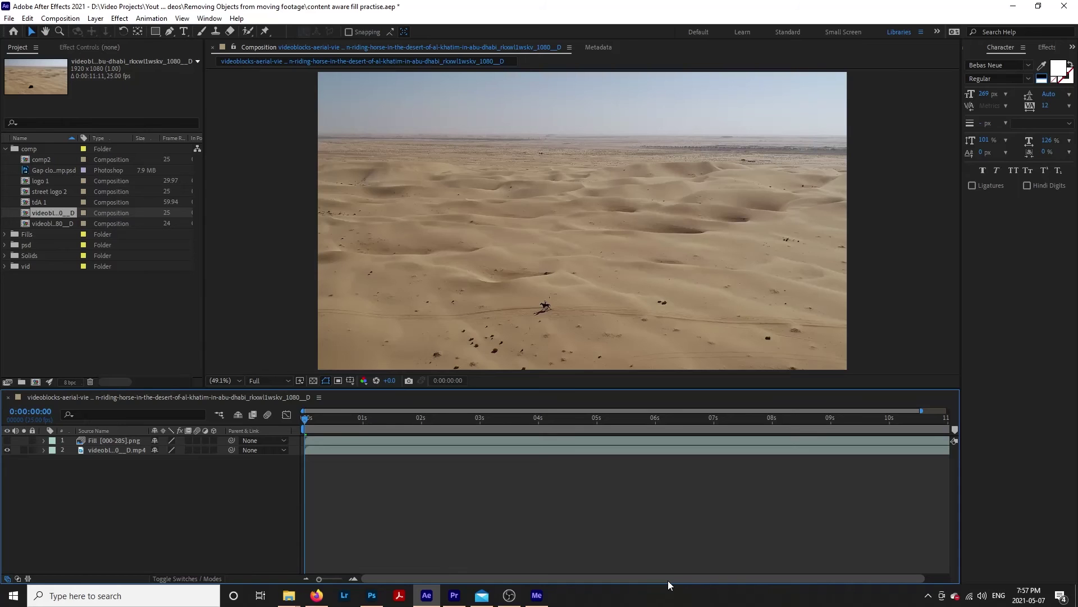
# Step: Preview the aerial desert horse-riding composition in the content aware fill practise project
pyautogui.press('space')
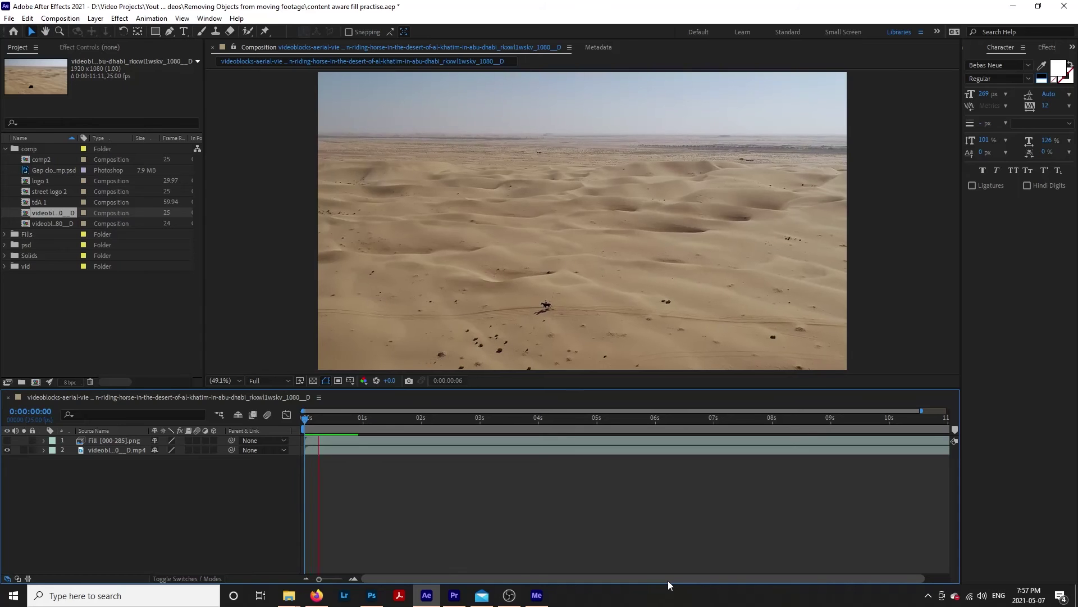